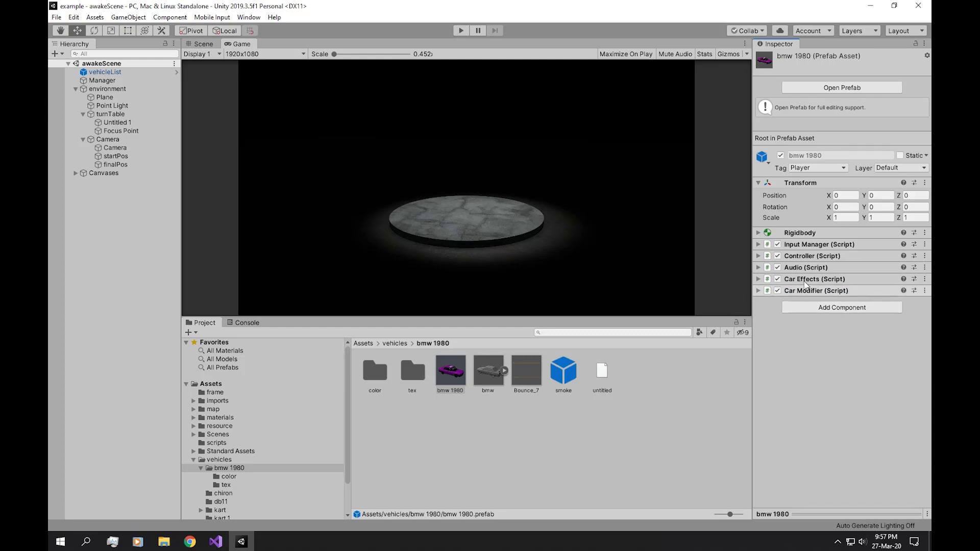
Step: Expand the bmw 1980 Car Modifier settings, check the Camera group, and expand the upgrades canvas
{"action": "left_click", "coordinate": [757, 292]}
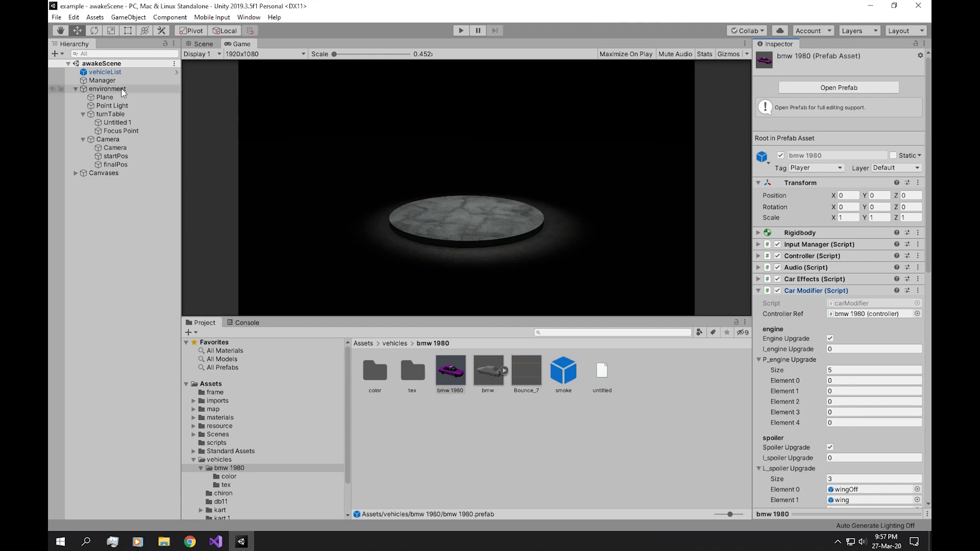
{"action": "left_click", "coordinate": [104, 139]}
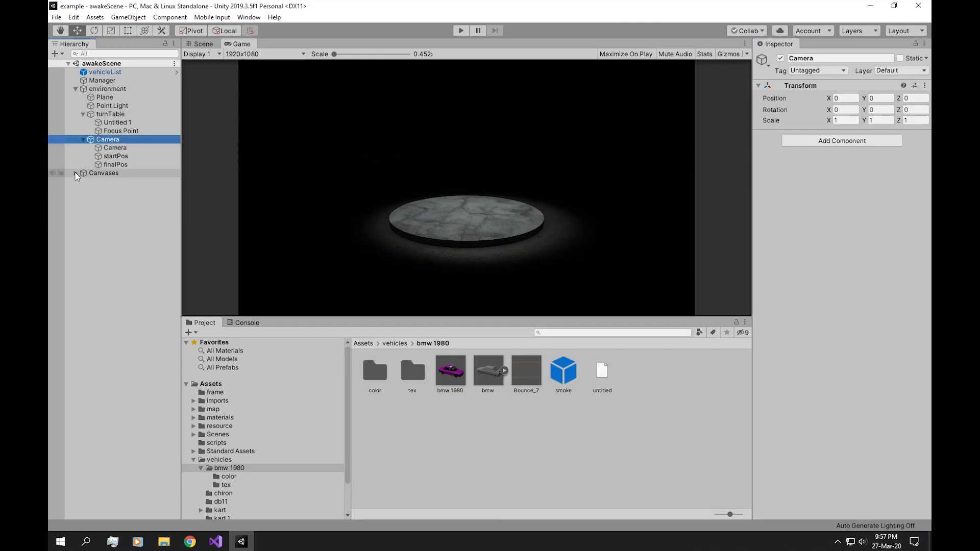
{"action": "left_click", "coordinate": [82, 198]}
{"action": "left_click", "coordinate": [107, 198]}
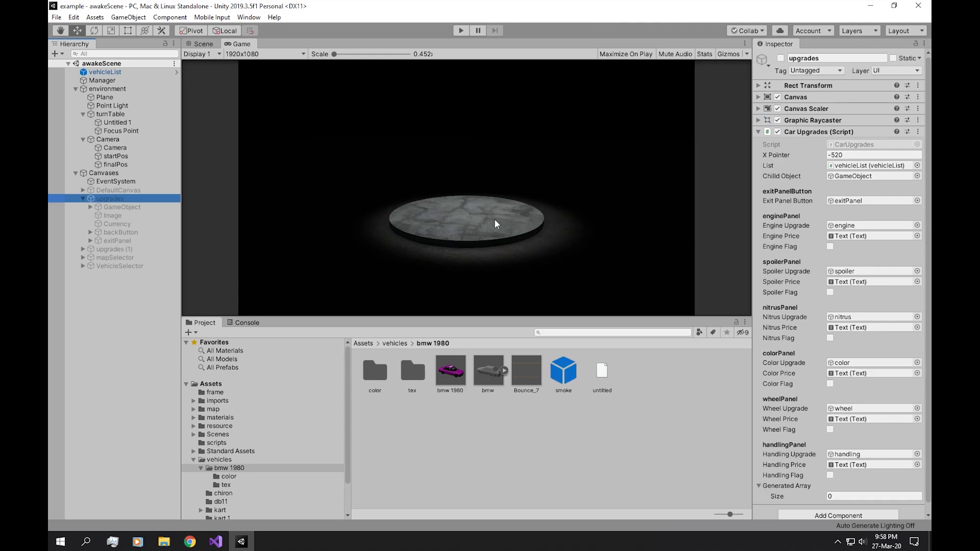
Step: Enter Play mode and open the bmw 1980's upgrades panel from the vehicle selector
{"action": "left_click", "coordinate": [460, 31]}
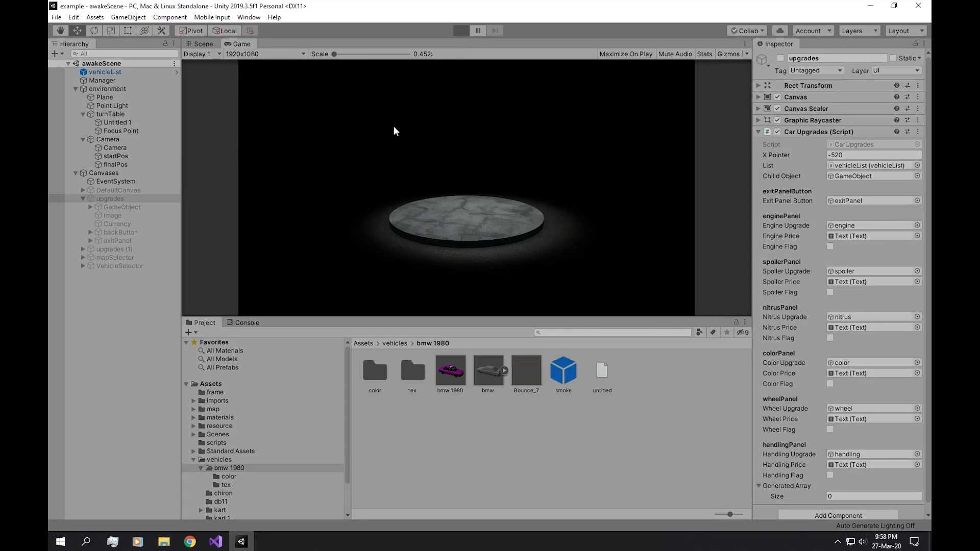
{"action": "left_click", "coordinate": [640, 77]}
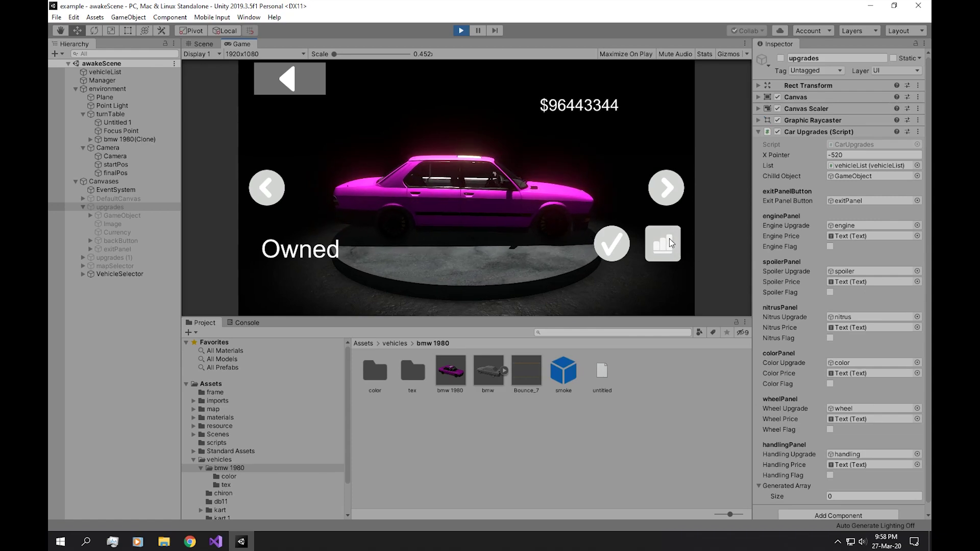
{"action": "left_click", "coordinate": [669, 238]}
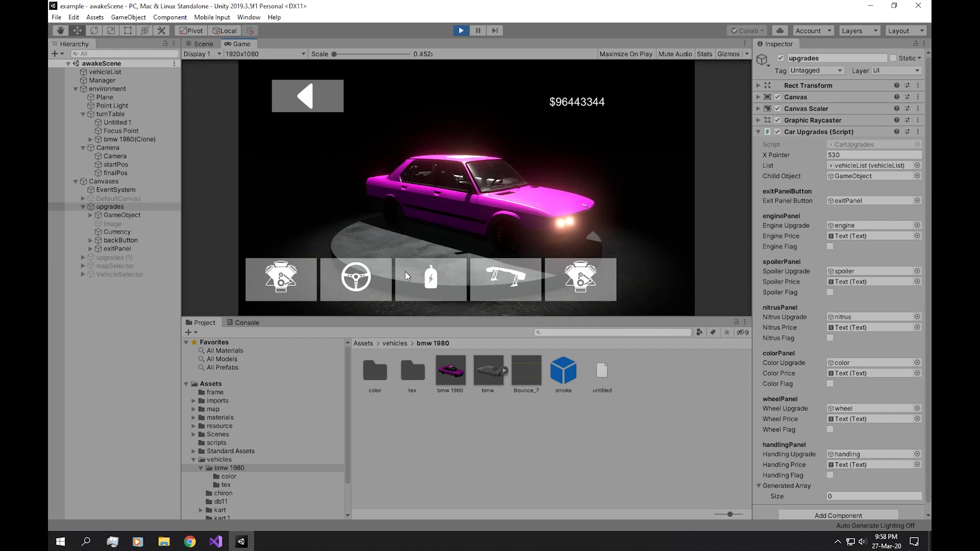
Step: Select the bmw 1980 prefab and collapse its engine, spoiler, nitrus and color lists
{"action": "left_click", "coordinate": [451, 380]}
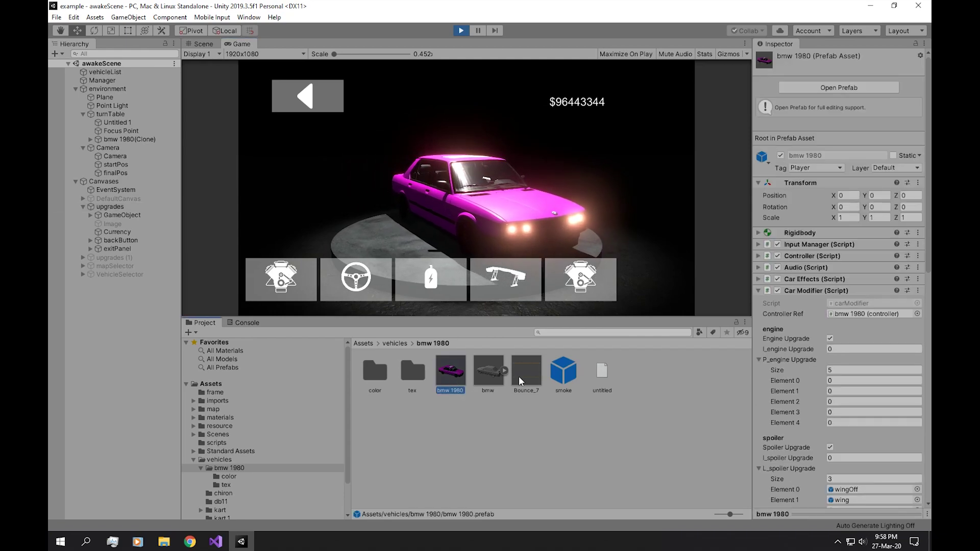
{"action": "scroll", "coordinate": [765, 258], "scroll_direction": "down", "scroll_amount": 3}
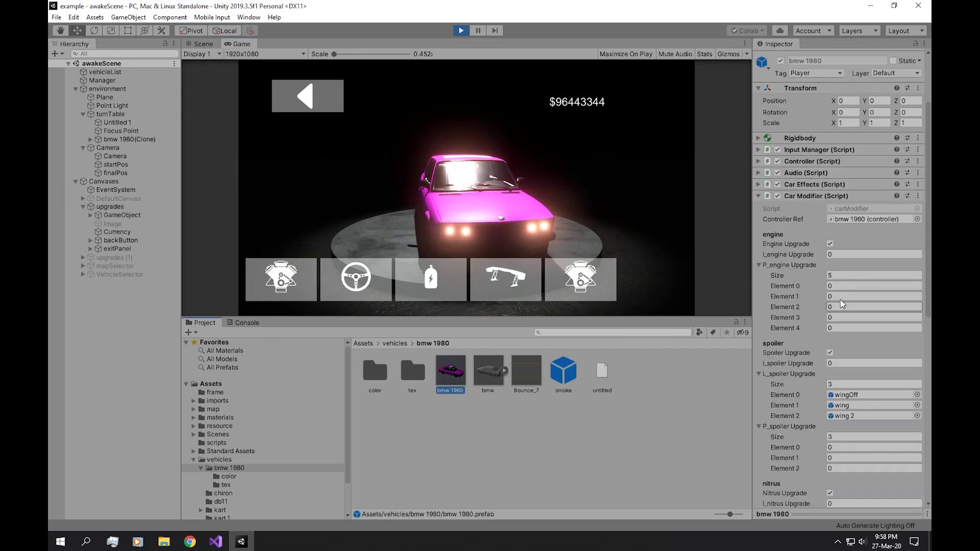
{"action": "left_click", "coordinate": [760, 265]}
{"action": "left_click", "coordinate": [759, 312]}
{"action": "left_click", "coordinate": [759, 321]}
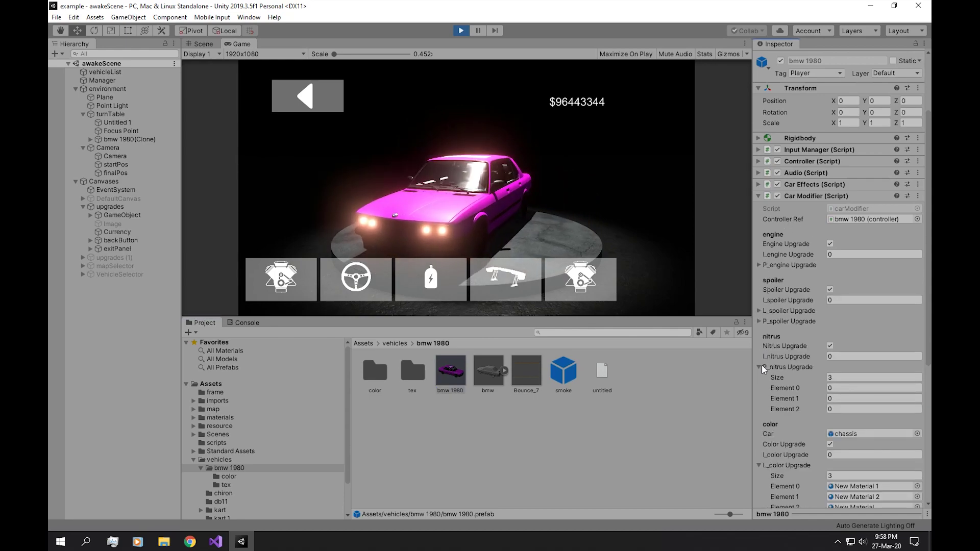
{"action": "left_click", "coordinate": [759, 367]}
{"action": "left_click", "coordinate": [761, 423]}
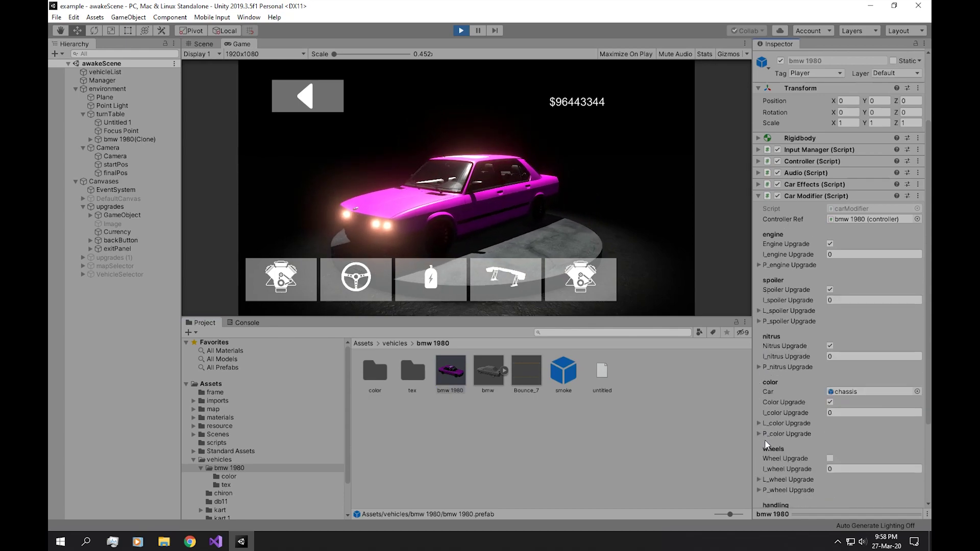
{"action": "scroll", "coordinate": [765, 439], "scroll_direction": "down", "scroll_amount": 2}
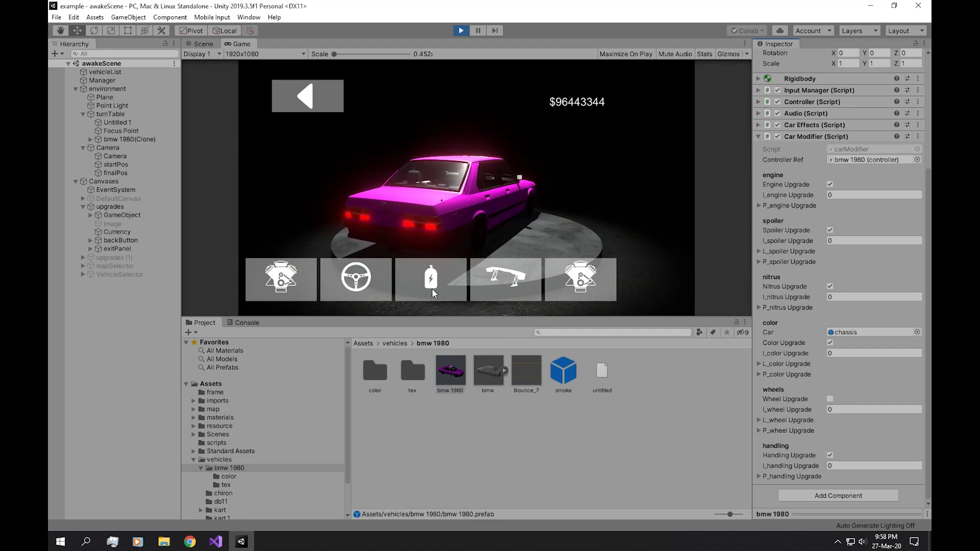
{"action": "scroll", "coordinate": [830, 287], "scroll_direction": "up", "scroll_amount": 5}
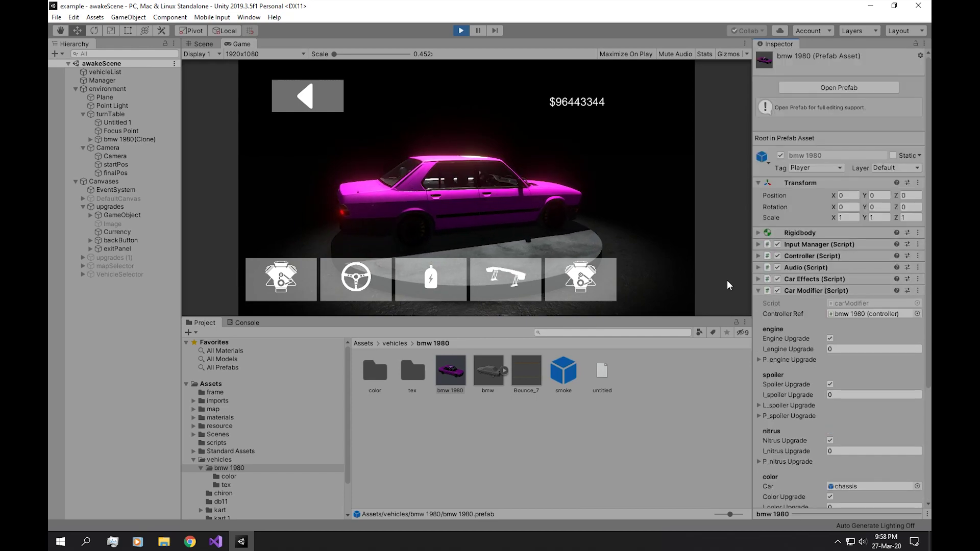
{"action": "scroll", "coordinate": [769, 263], "scroll_direction": "down", "scroll_amount": 5}
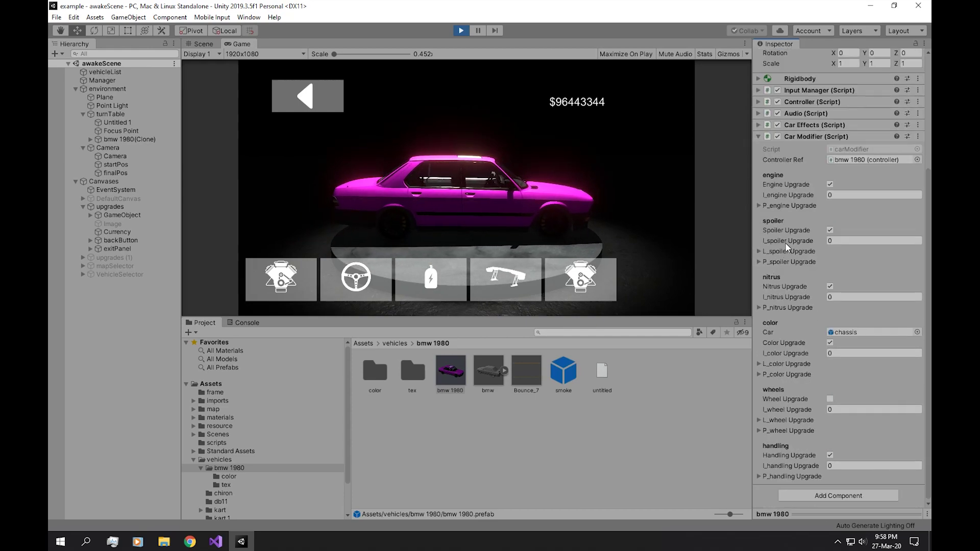
Step: Untick Spoiler, Nitrus and Color Upgrade on the bmw 1980 Car Modifier
{"action": "left_click", "coordinate": [830, 229]}
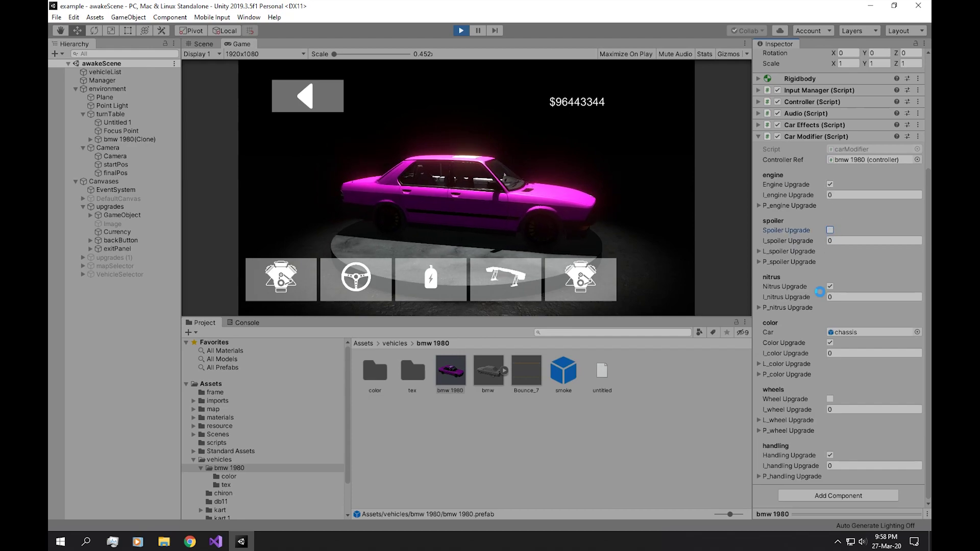
{"action": "left_click", "coordinate": [830, 286]}
{"action": "left_click", "coordinate": [829, 343]}
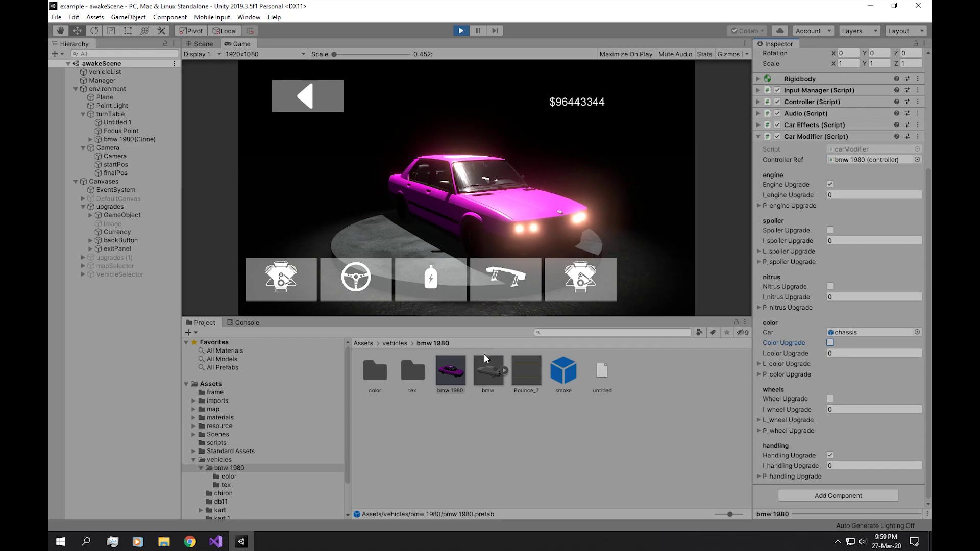
{"action": "left_click", "coordinate": [451, 373]}
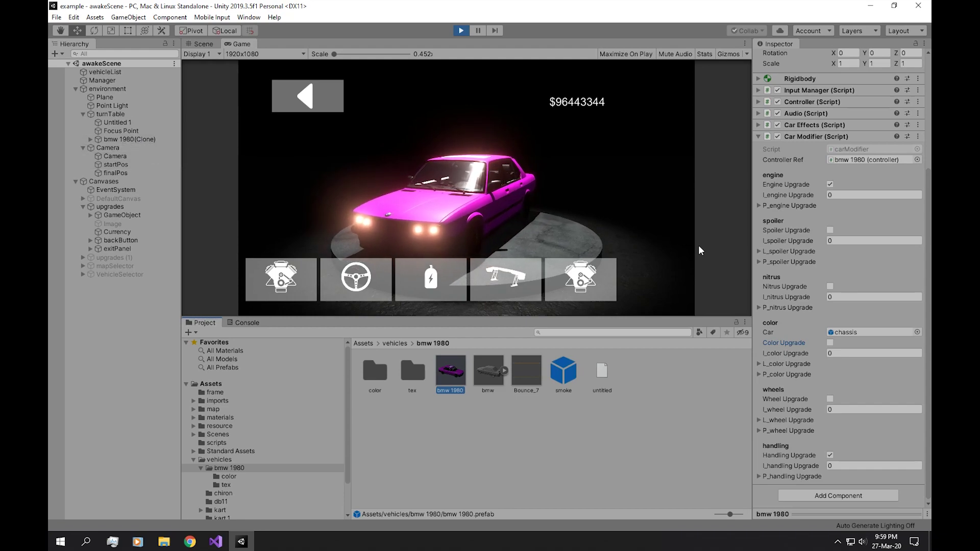
Step: Replay the game and reopen the upgrades menu, confirming only engine and spoiler remain
{"action": "key", "text": "ctrl+p"}
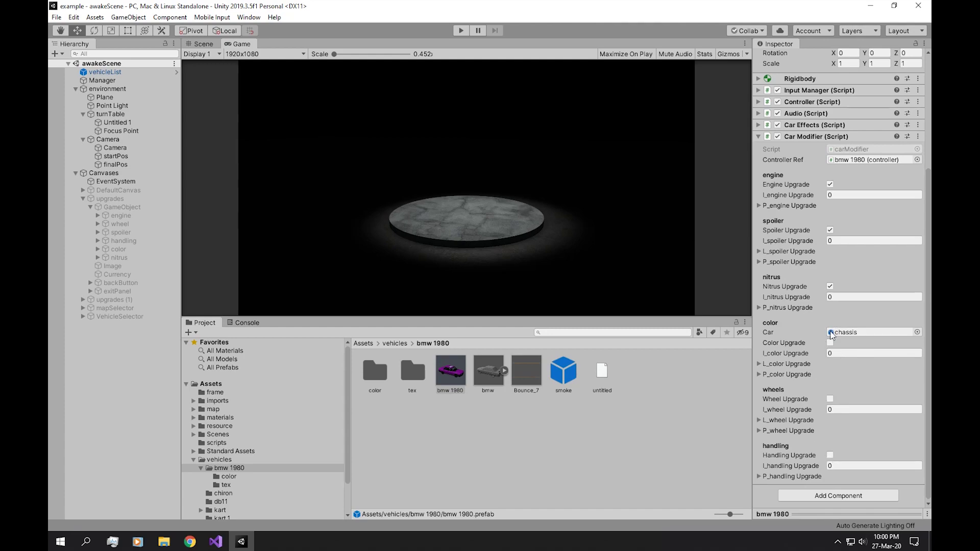
{"action": "left_click", "coordinate": [461, 31]}
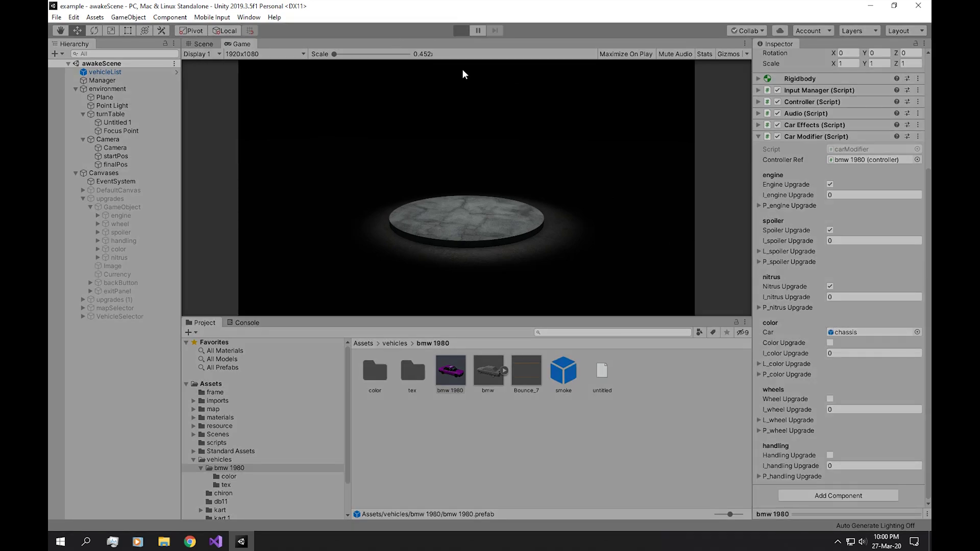
{"action": "left_click", "coordinate": [659, 244]}
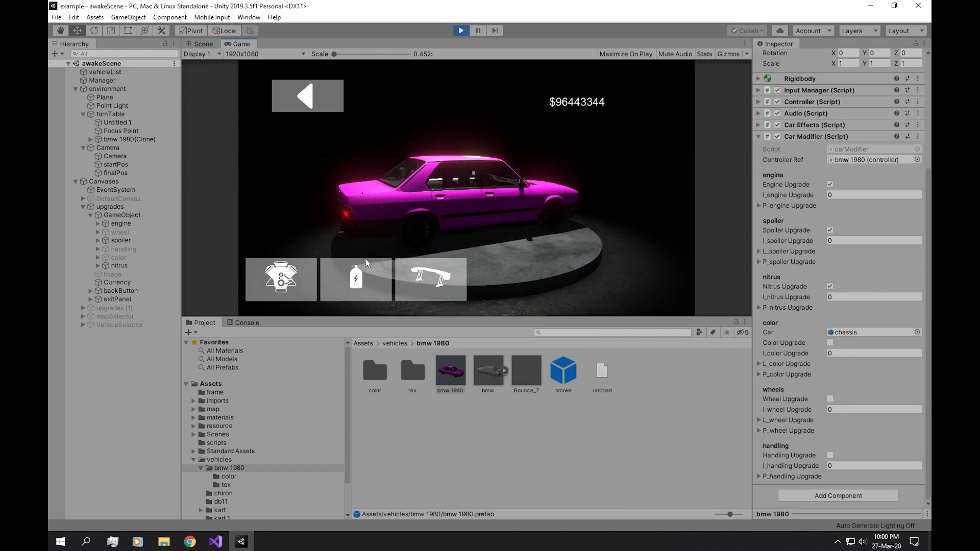
{"action": "key", "text": "Escape"}
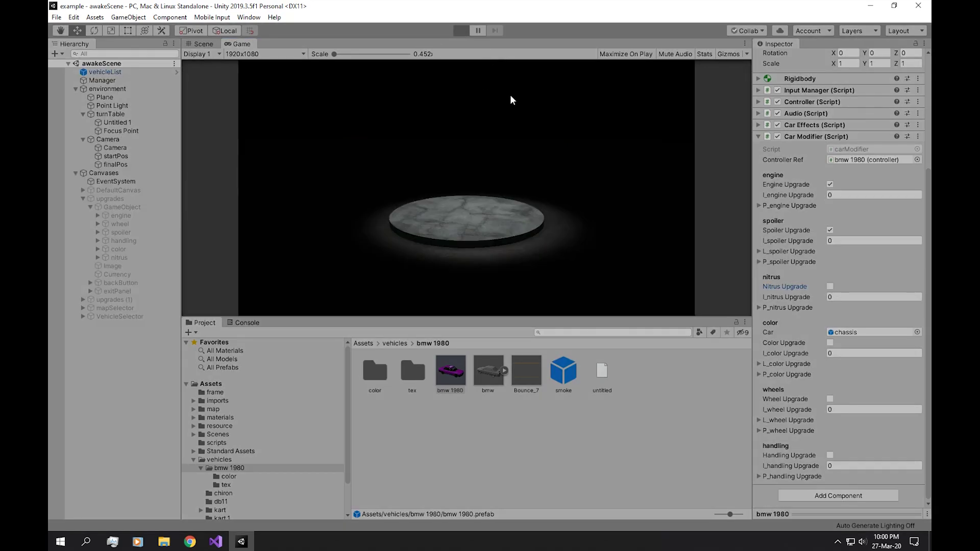
{"action": "left_click", "coordinate": [658, 242]}
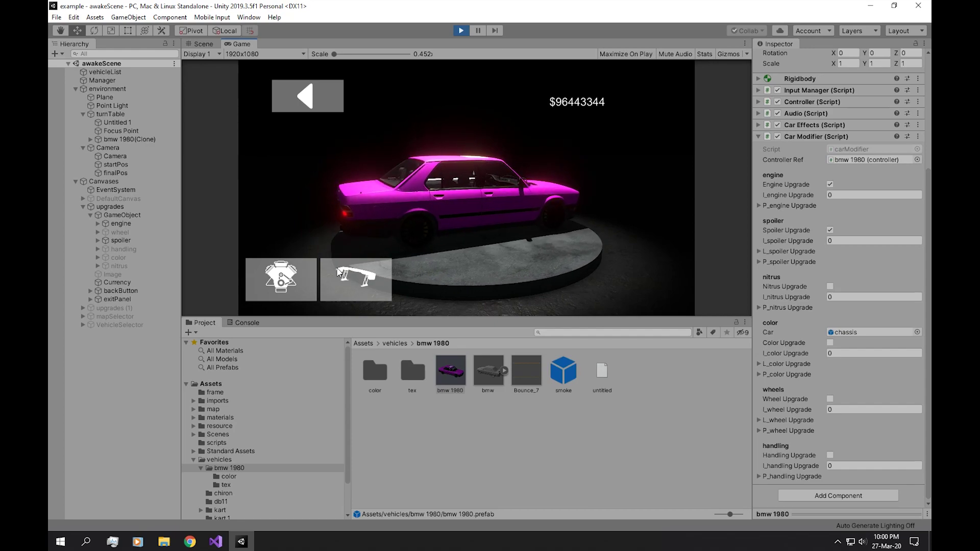
Step: Stop Play mode and fill in the engine, spoiler and nitrus upgrade price arrays
{"action": "key", "text": "ctrl+p"}
{"action": "left_click", "coordinate": [809, 207]}
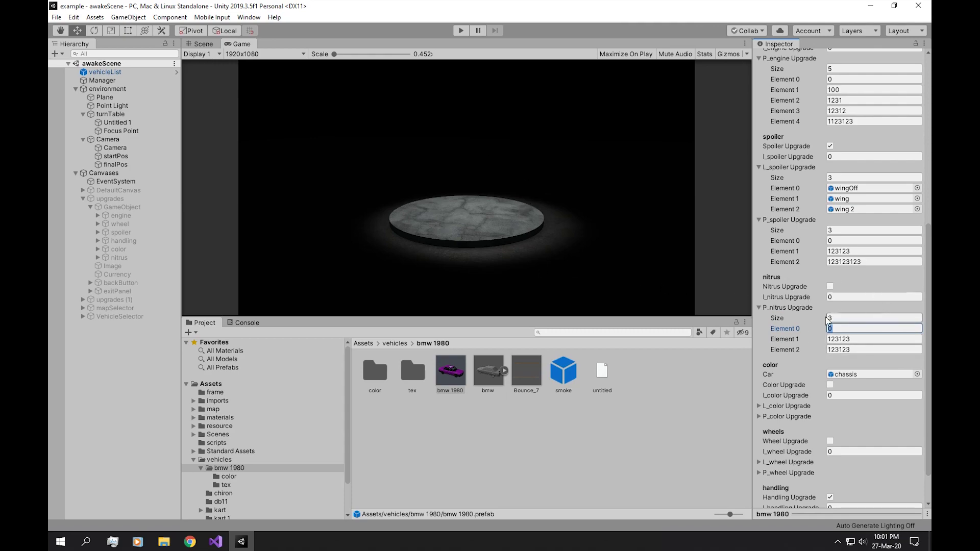
{"action": "left_click", "coordinate": [790, 308]}
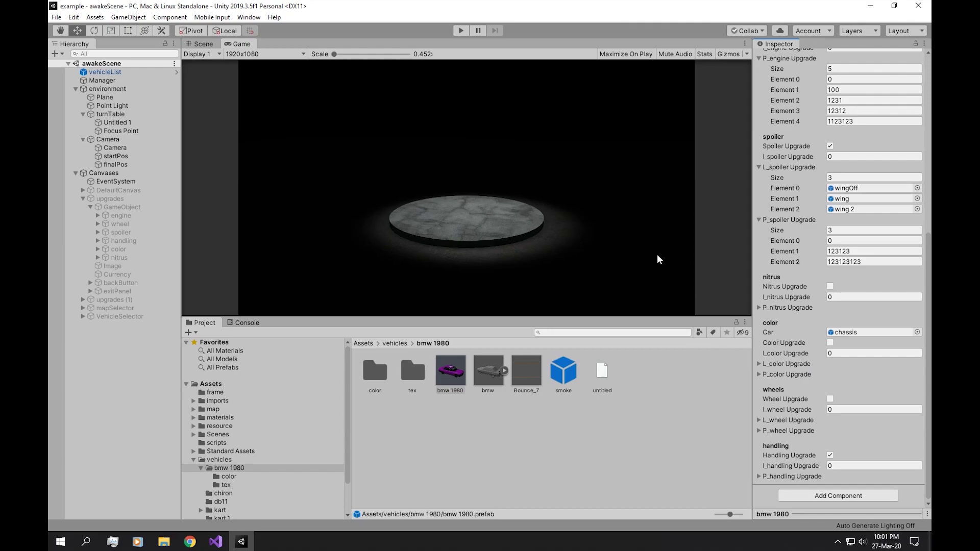
{"action": "left_click", "coordinate": [793, 476]}
{"action": "scroll", "coordinate": [845, 444], "scroll_direction": "down", "scroll_amount": 3}
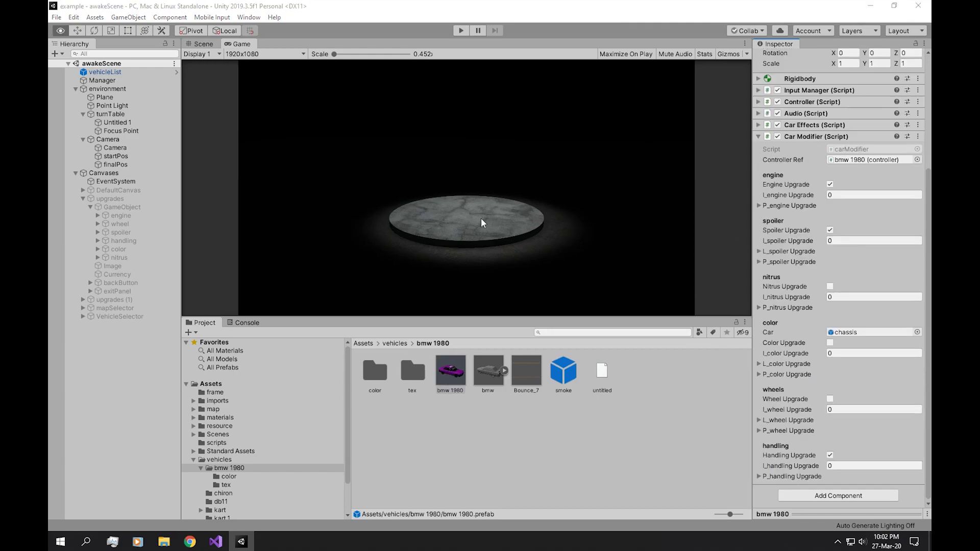
Step: In carModifier.cs, uncomment the engine and spoiler reset lines in Start()
{"action": "key", "text": "alt+Tab"}
{"action": "key", "text": "Tab"}
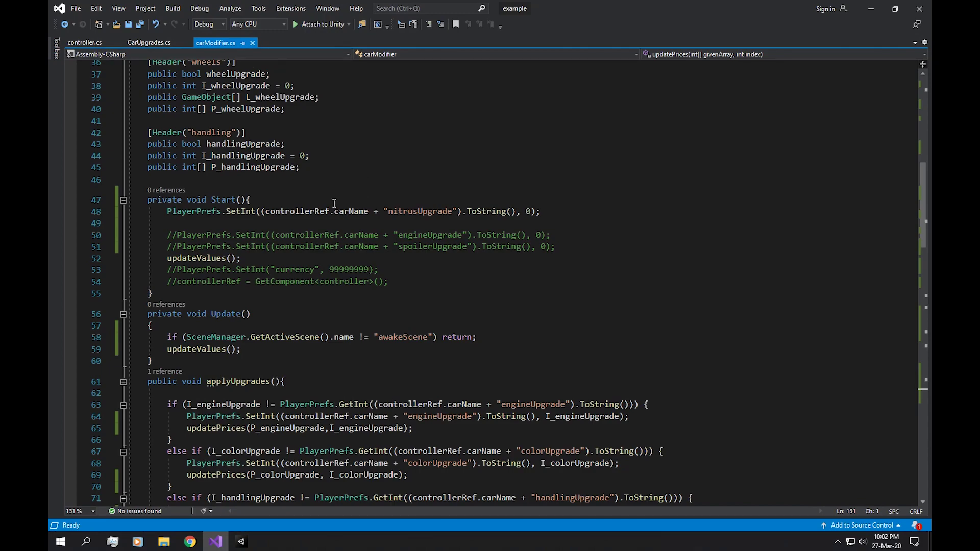
{"action": "left_click_drag", "start_coordinate": [167, 235], "coordinate": [177, 247]}
{"action": "key", "text": "ctrl+k"}
{"action": "key", "text": "ctrl+u"}
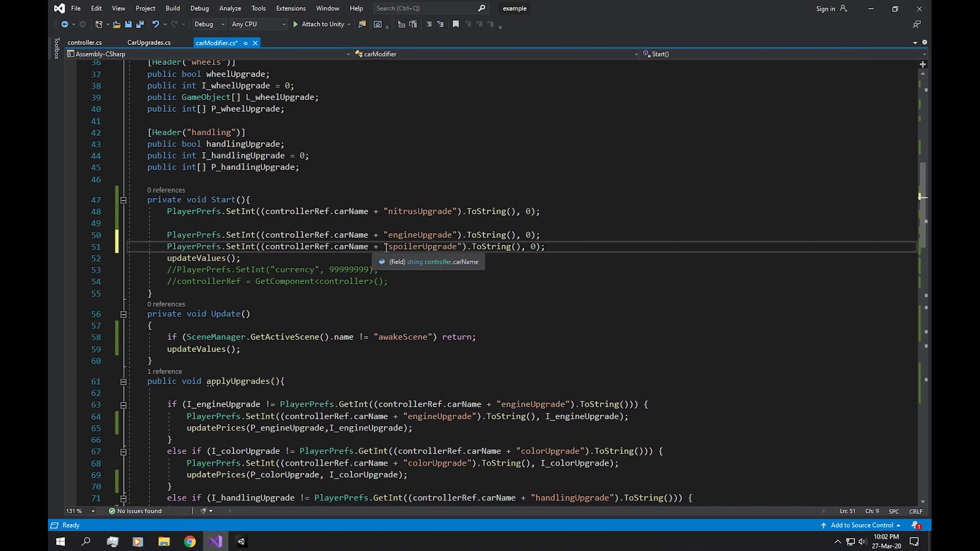
Step: Add a PlayerPrefs reset of colorUpgrade to 0 in Start(), then return to Unity
{"action": "left_click", "coordinate": [408, 246]}
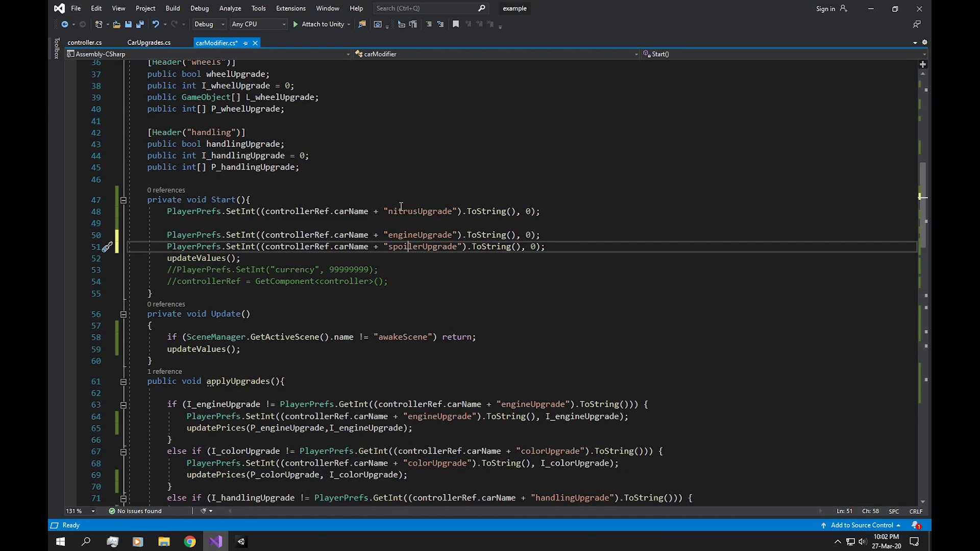
{"action": "left_click_drag", "start_coordinate": [388, 211], "coordinate": [441, 209]}
{"action": "left_click", "coordinate": [439, 250]}
{"action": "scroll", "coordinate": [413, 237], "scroll_direction": "down", "scroll_amount": 6}
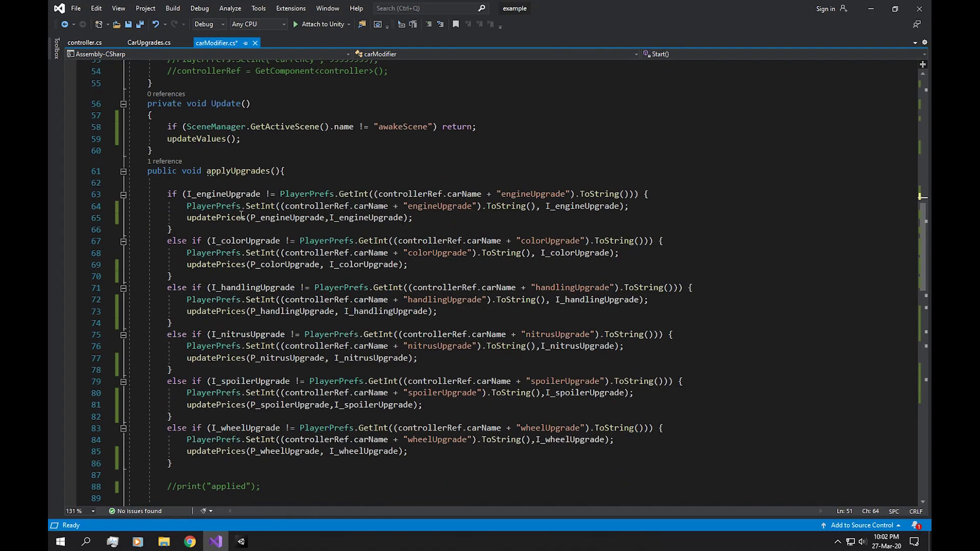
{"action": "scroll", "coordinate": [342, 217], "scroll_direction": "up", "scroll_amount": 5}
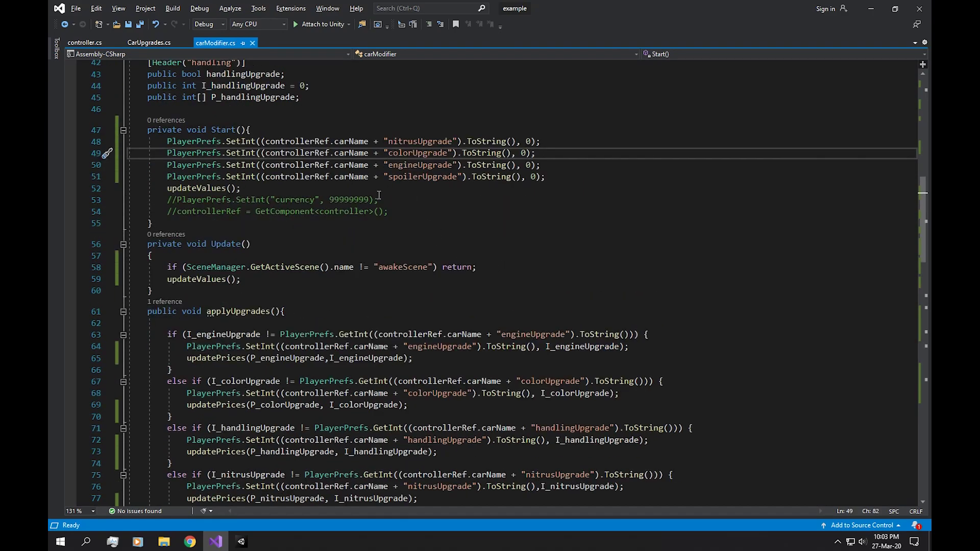
{"action": "left_click", "coordinate": [375, 190]}
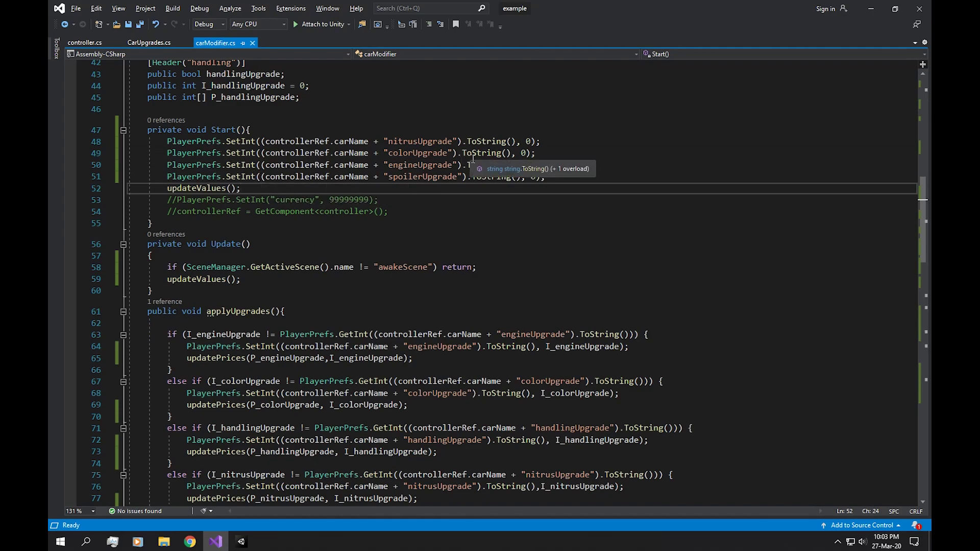
{"action": "left_click_drag", "start_coordinate": [525, 139], "coordinate": [525, 184]}
{"action": "left_click", "coordinate": [524, 182]}
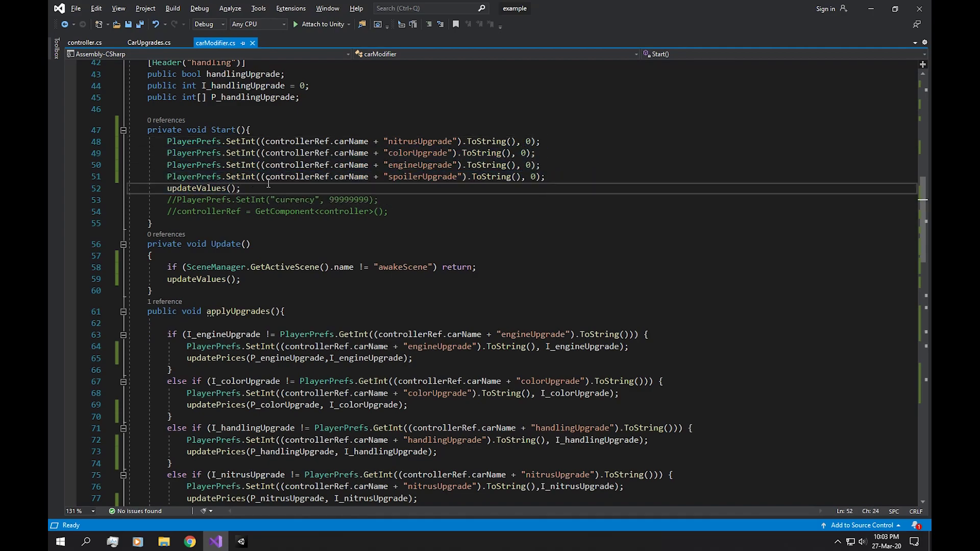
{"action": "key", "text": "alt+Tab"}
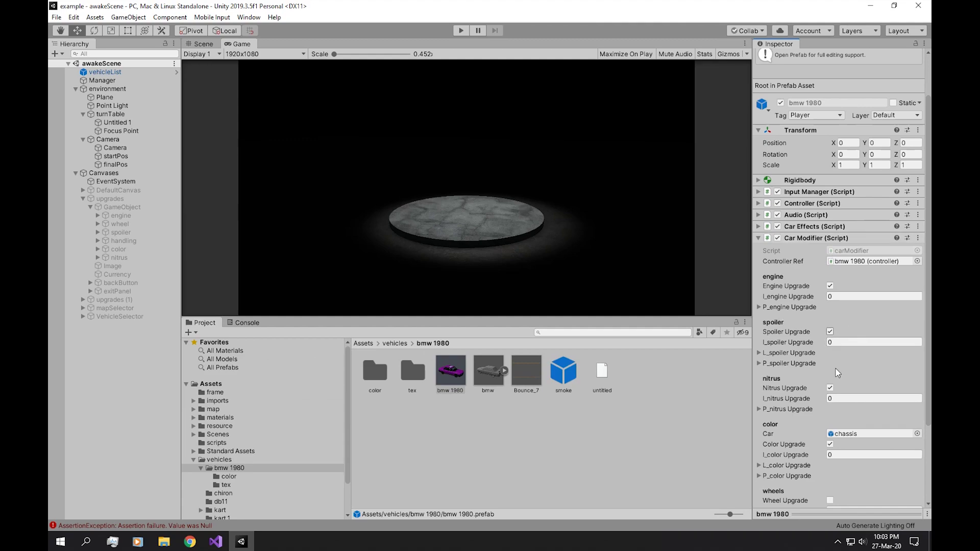
Step: In Play mode, open the engine upgrade list and buy the second and fifth engine upgrades
{"action": "left_click", "coordinate": [463, 32]}
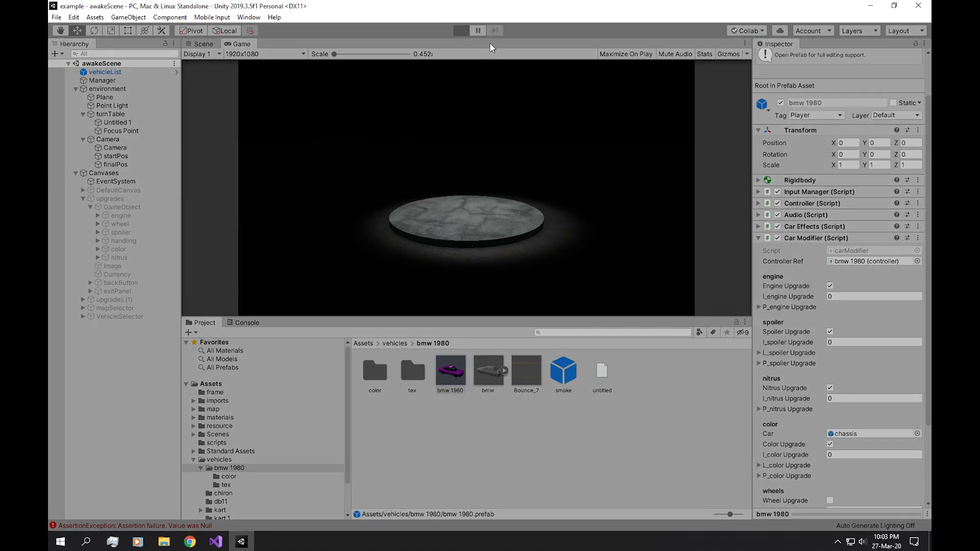
{"action": "left_click", "coordinate": [658, 243]}
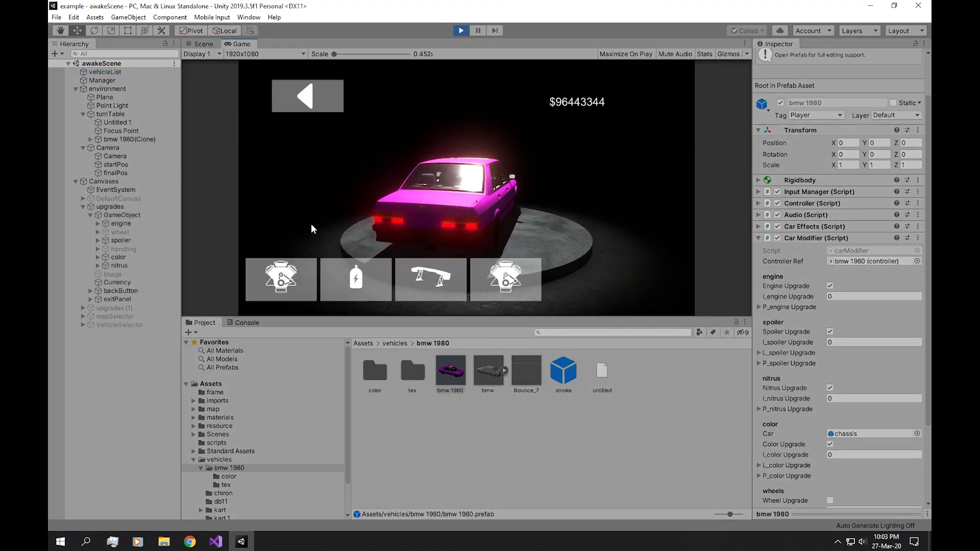
{"action": "left_click", "coordinate": [341, 275]}
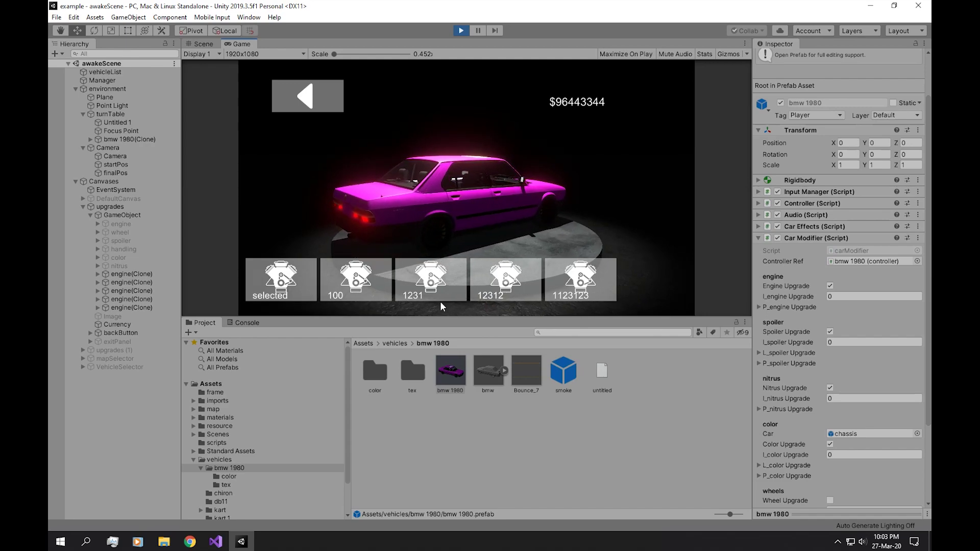
{"action": "left_click", "coordinate": [337, 283]}
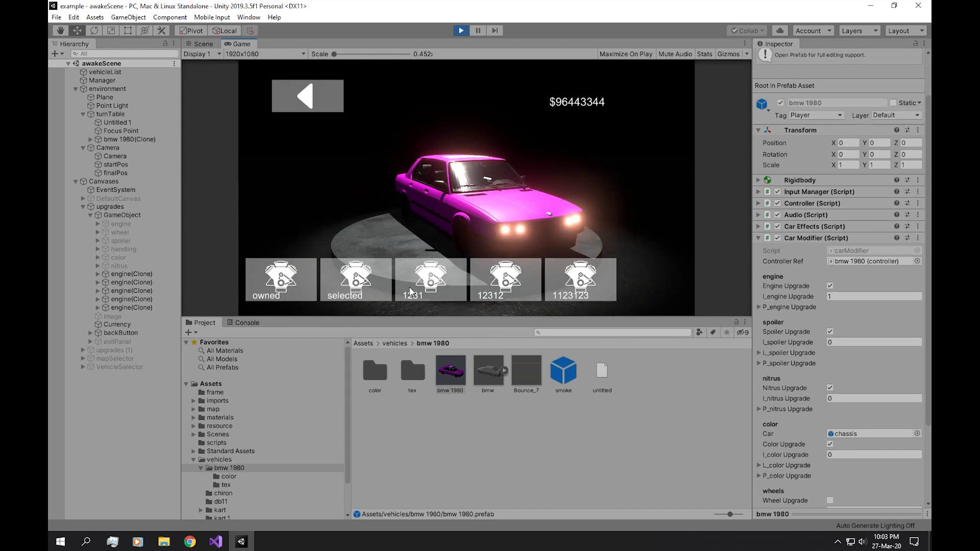
{"action": "left_click", "coordinate": [575, 290]}
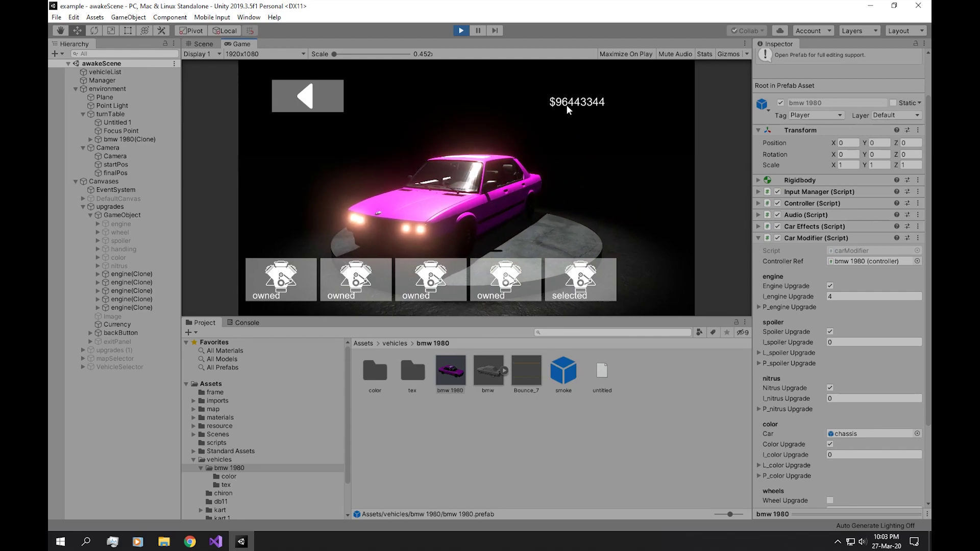
Step: Restart Play mode to check that bought upgrades are saved
{"action": "left_click", "coordinate": [462, 31]}
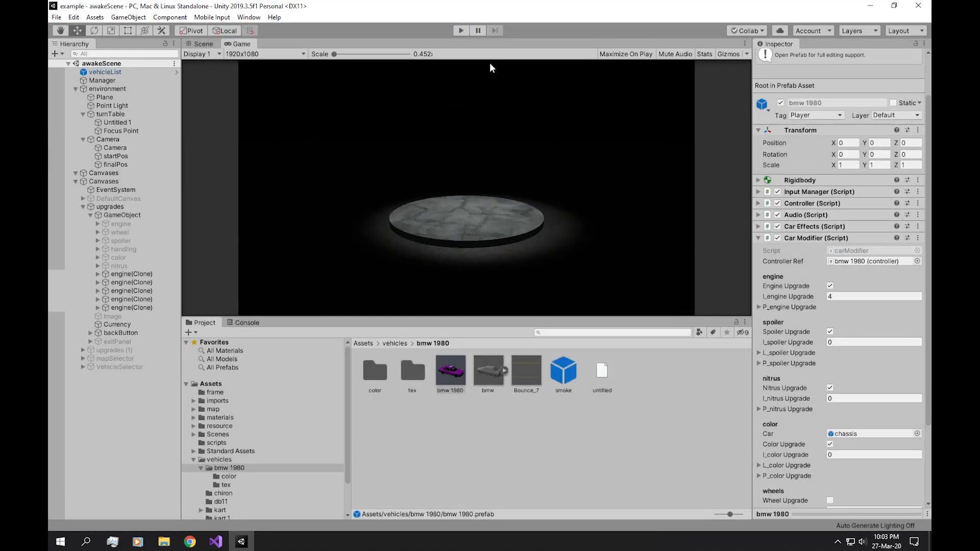
{"action": "left_click", "coordinate": [459, 34]}
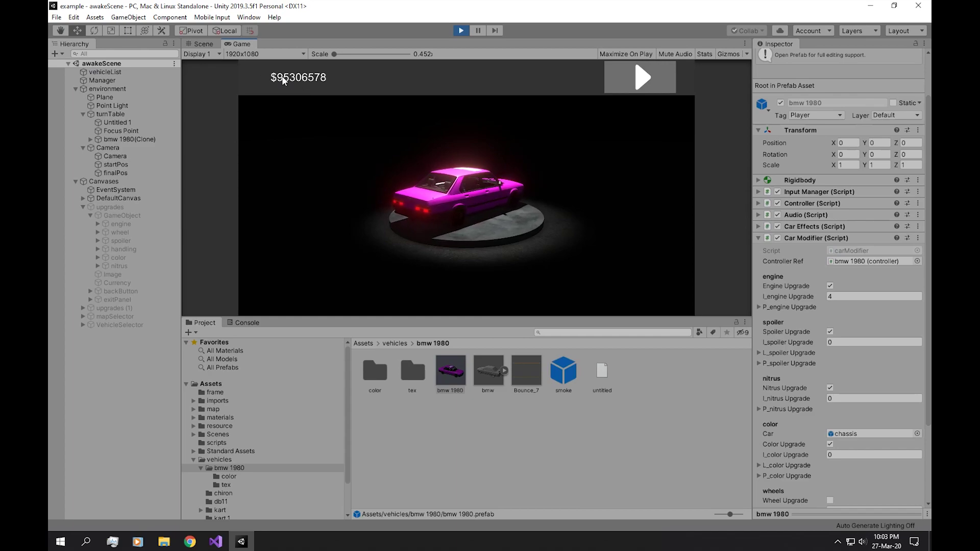
{"action": "key", "text": "ctrl+p"}
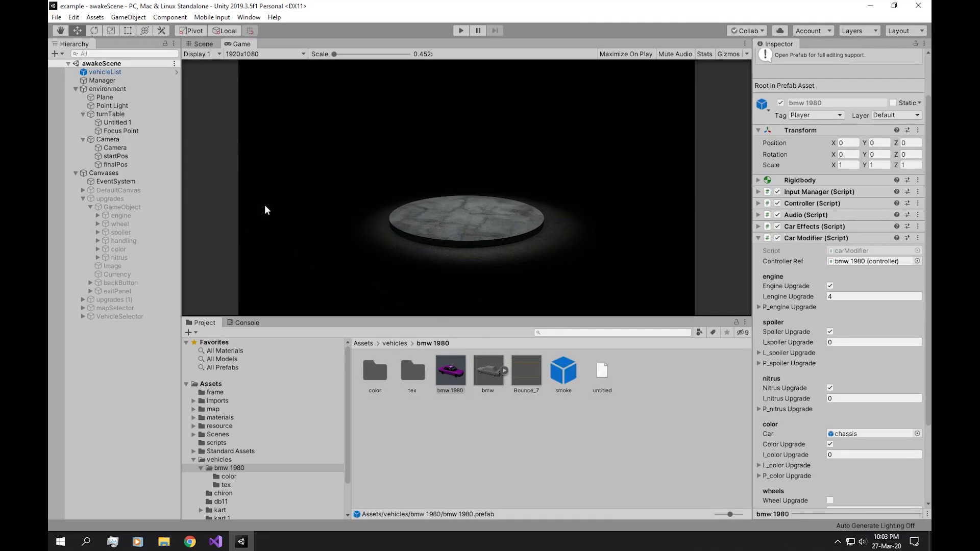
{"action": "left_click", "coordinate": [460, 31]}
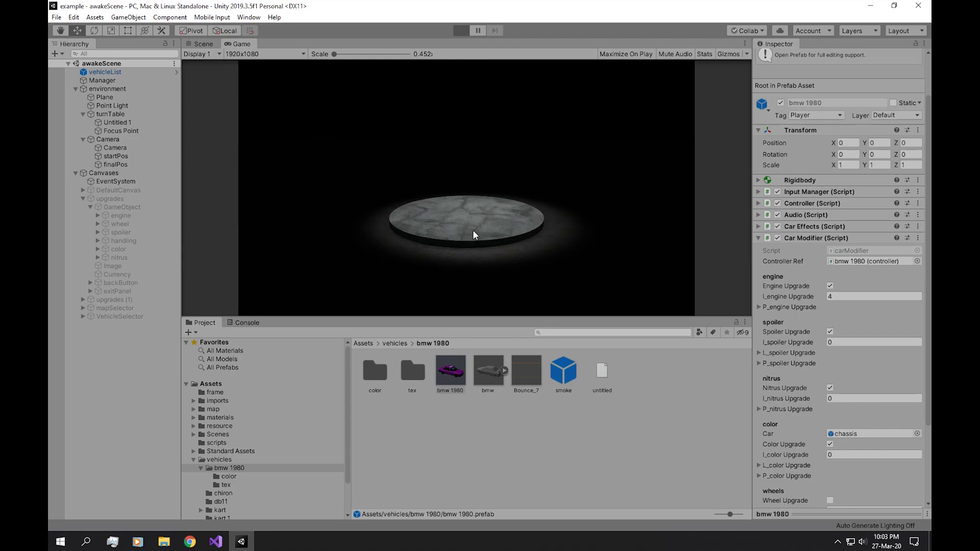
Step: Buy red from the colour upgrades, try other colours, return to pink, and stop playing
{"action": "left_click", "coordinate": [645, 262]}
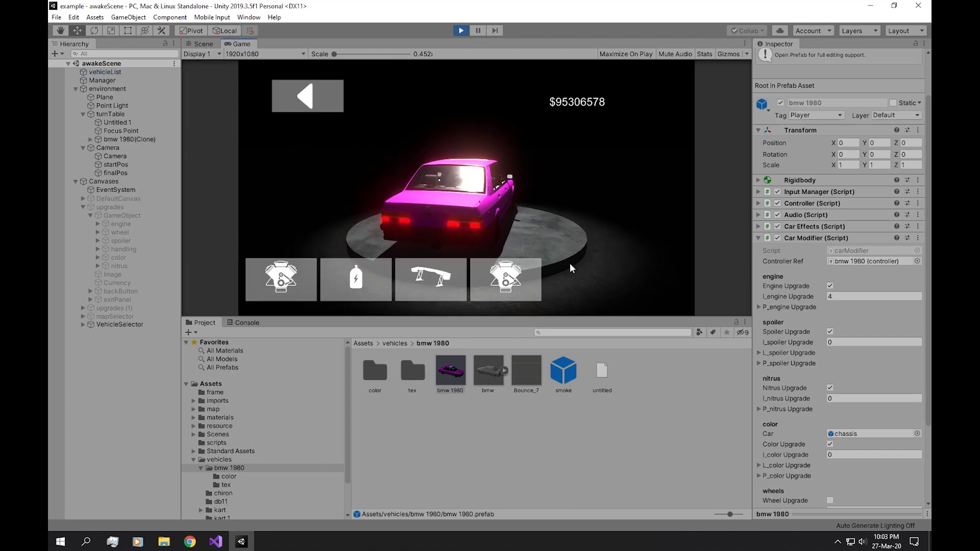
{"action": "left_click", "coordinate": [512, 270]}
{"action": "left_click", "coordinate": [448, 276]}
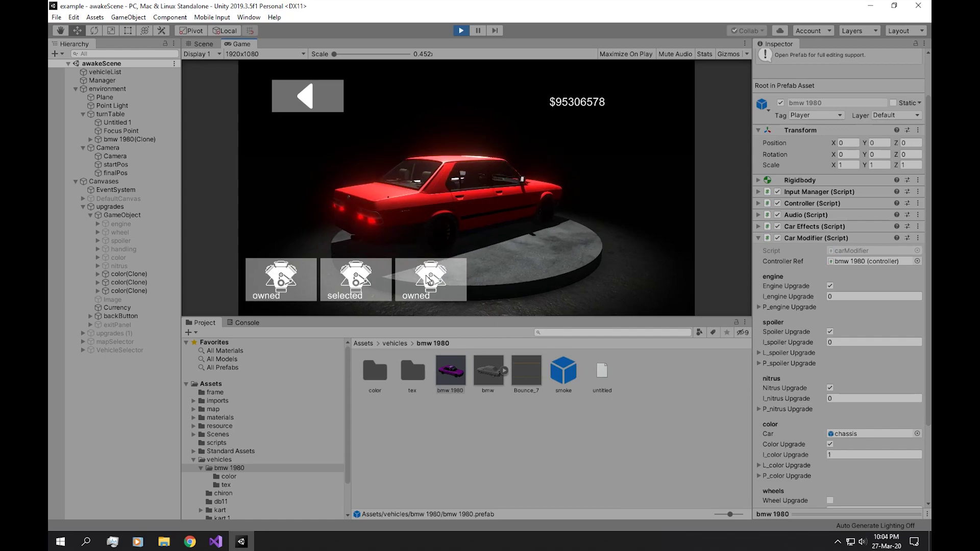
{"action": "left_click", "coordinate": [429, 280]}
{"action": "left_click", "coordinate": [356, 280]}
{"action": "left_click", "coordinate": [272, 278]}
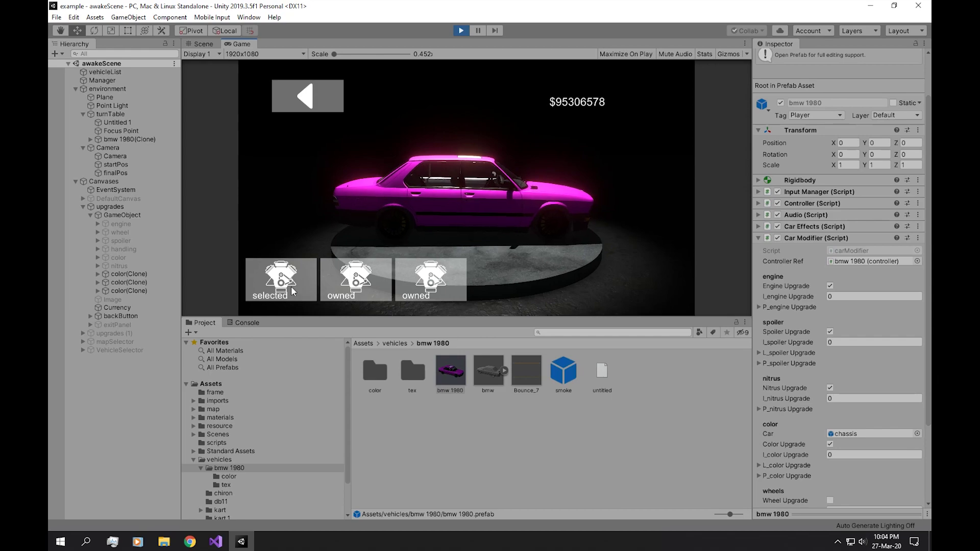
{"action": "left_click", "coordinate": [460, 31]}
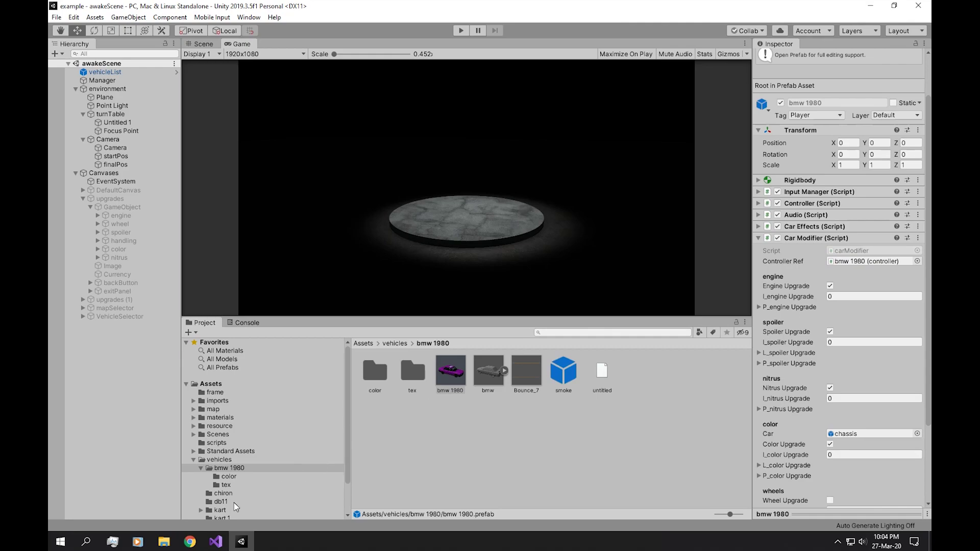
{"action": "left_click", "coordinate": [240, 541]}
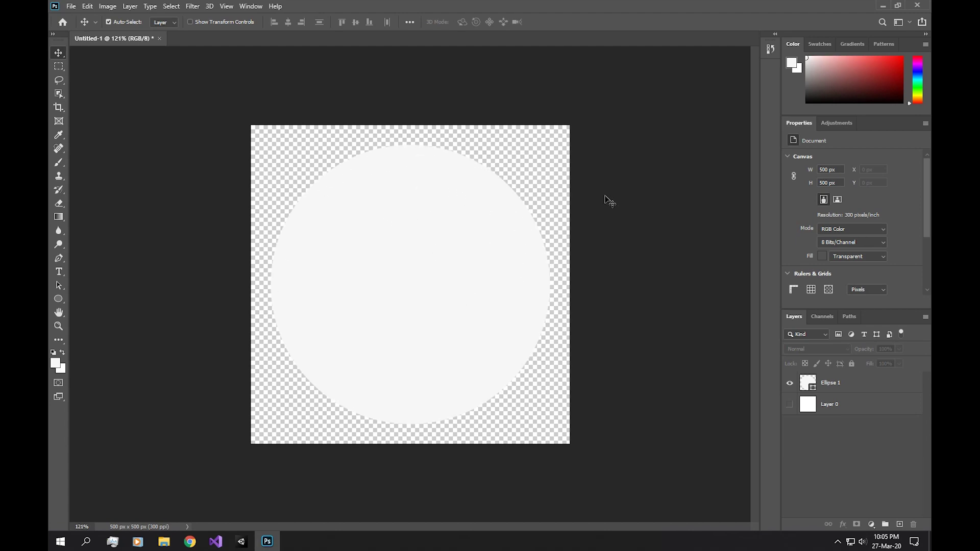
Step: Export the 500×500 white circle as a transparent PNG using Export As
{"action": "left_click", "coordinate": [79, 9]}
{"action": "key", "text": "alt+shift+ctrl+w"}
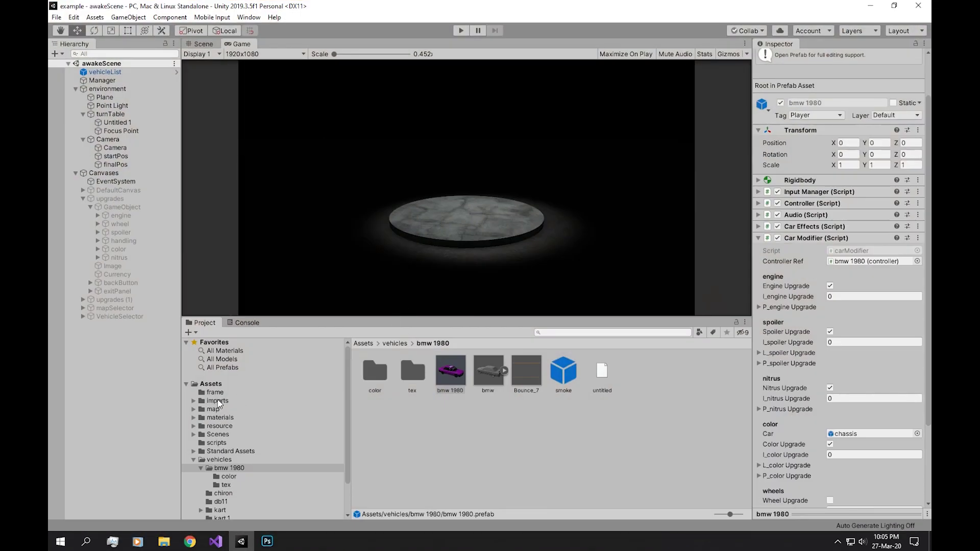
Step: Import the circle PNG into Assets/imports/sprites as Untitled-4 with Sprite (2D and UI) type
{"action": "left_click", "coordinate": [217, 401]}
{"action": "double_click", "coordinate": [374, 375]}
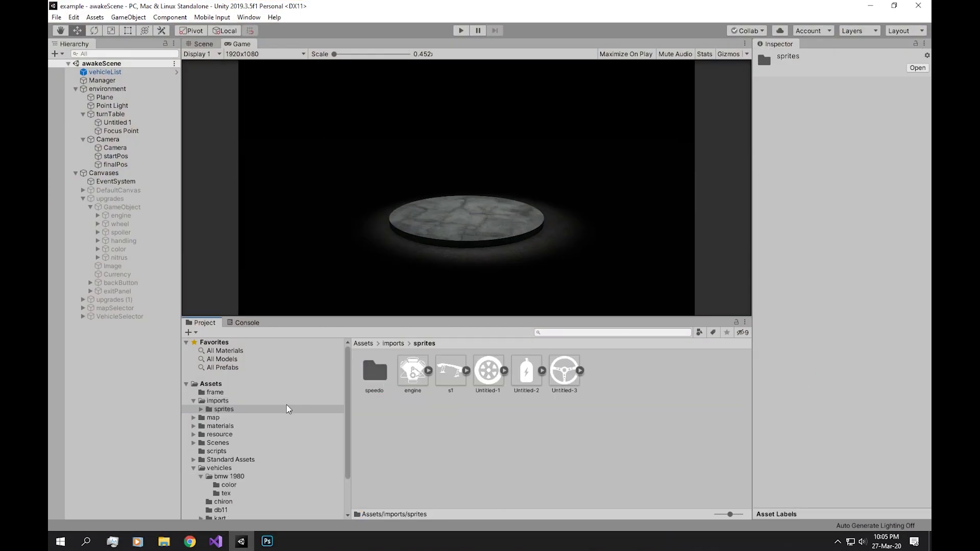
{"action": "right_click", "coordinate": [506, 424]}
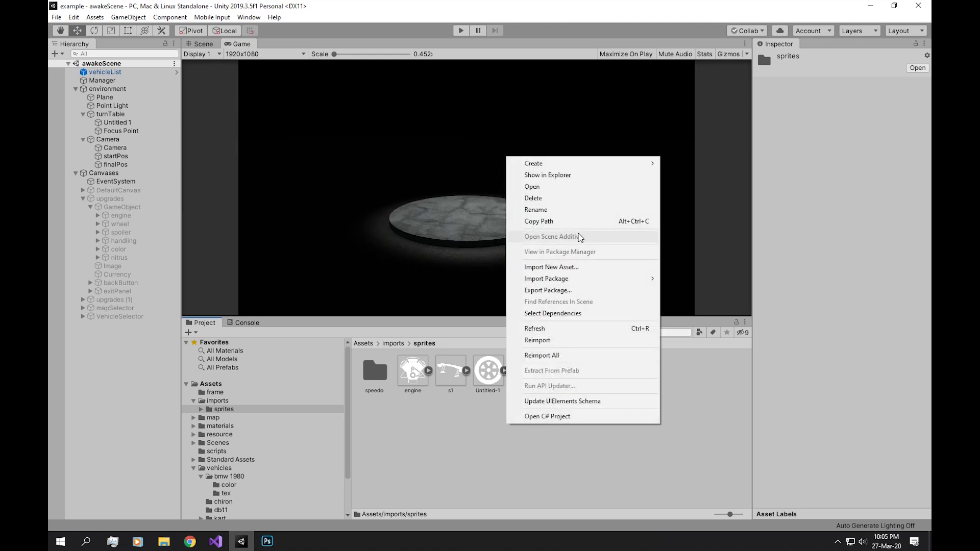
{"action": "left_click", "coordinate": [540, 267]}
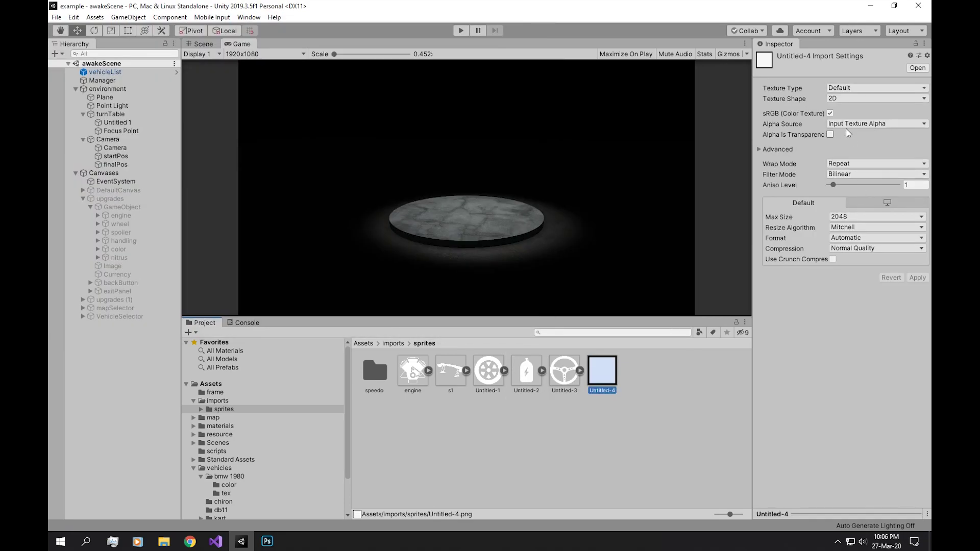
{"action": "left_click", "coordinate": [863, 88]}
{"action": "left_click", "coordinate": [846, 134]}
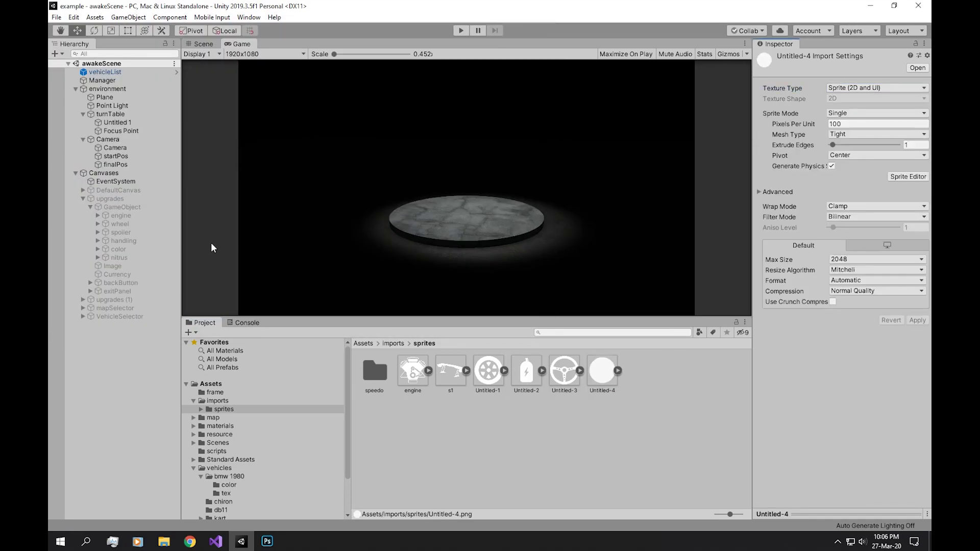
Step: Preview the upgrades menu, showing the colour upgrade panel and hiding the spoiler panel
{"action": "left_click", "coordinate": [110, 198]}
{"action": "left_click", "coordinate": [780, 57]}
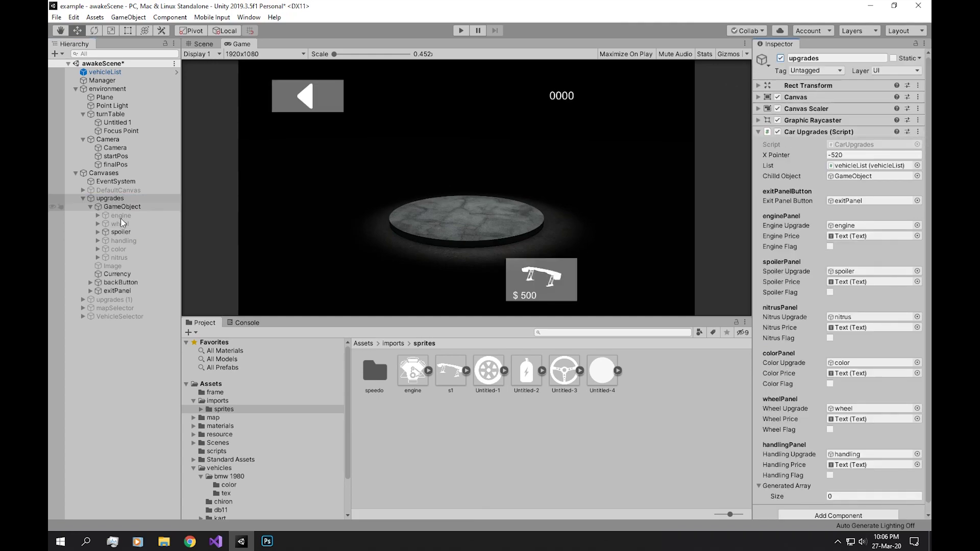
{"action": "left_click", "coordinate": [119, 249]}
{"action": "key", "text": "alt+shift+a"}
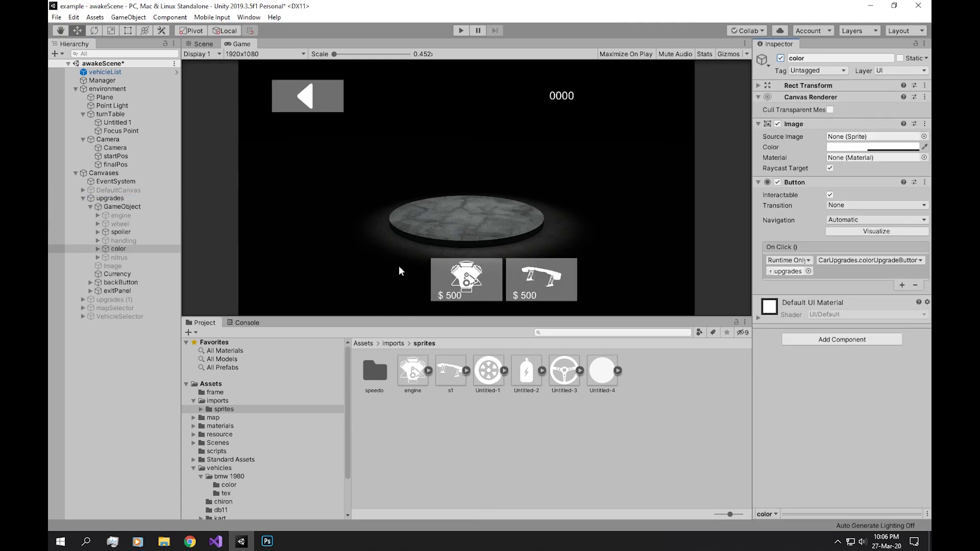
{"action": "left_click", "coordinate": [121, 232]}
{"action": "key", "text": "alt+shift+a"}
{"action": "left_click", "coordinate": [118, 249]}
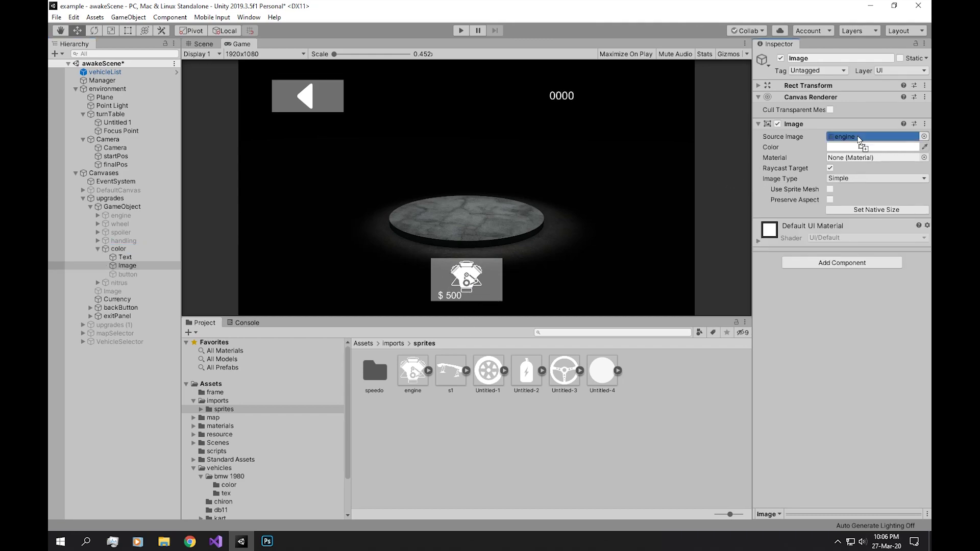
Step: Put the white circle sprite on the colour button and size it 90 by 90
{"action": "left_click_drag", "start_coordinate": [864, 139], "coordinate": [652, 371]}
{"action": "left_click_drag", "start_coordinate": [797, 200], "coordinate": [865, 138]}
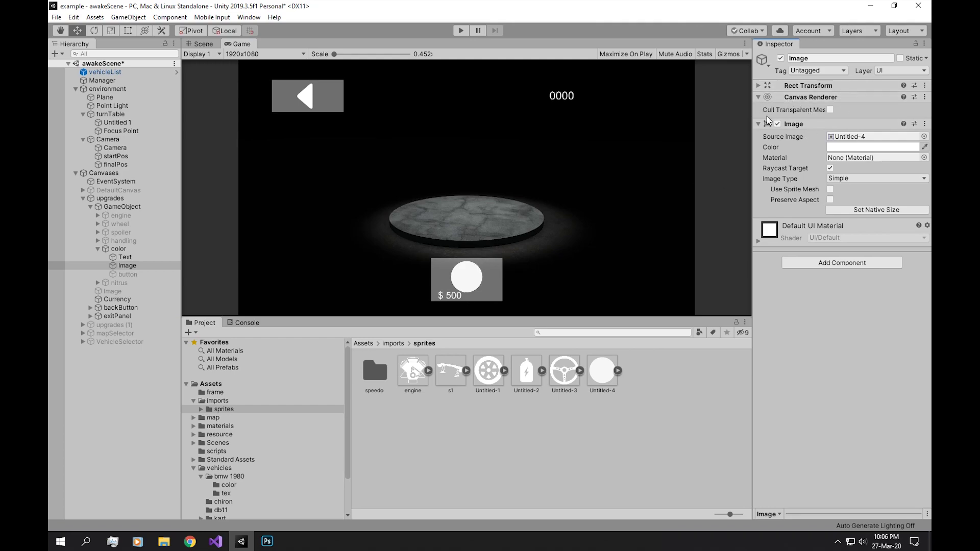
{"action": "left_click", "coordinate": [758, 86]}
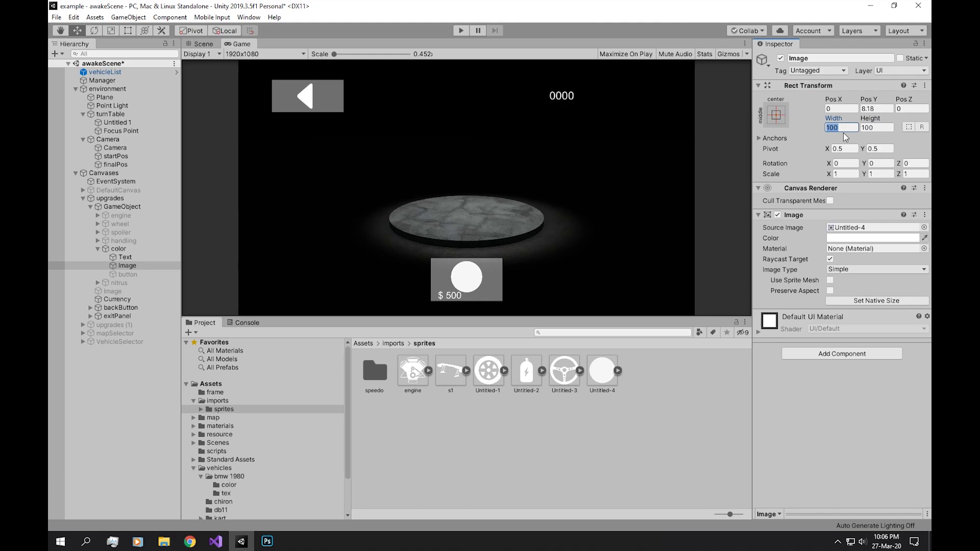
{"action": "type", "text": "80"}
{"action": "type", "text": "90"}
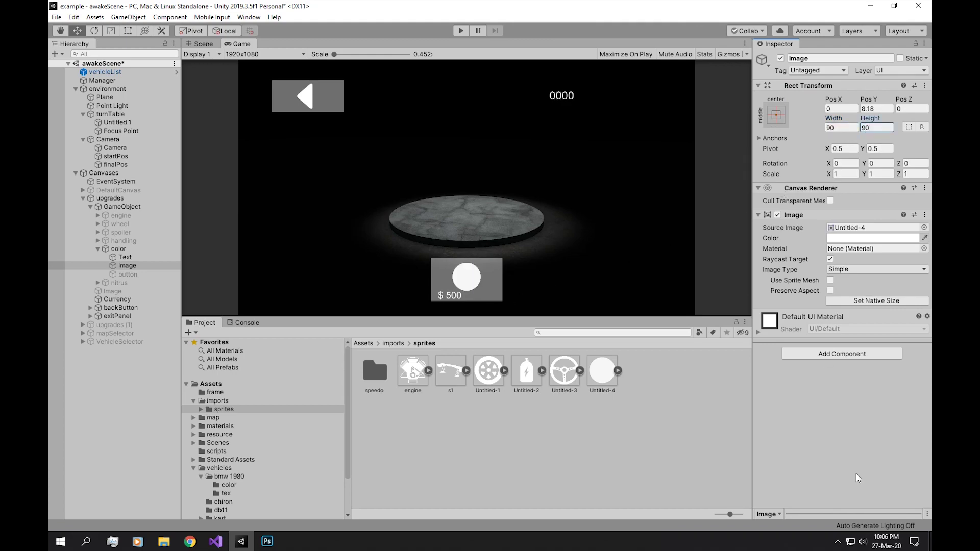
Step: Collapse and disable the colour upgrade template, then start the game
{"action": "left_click", "coordinate": [98, 248]}
{"action": "left_click", "coordinate": [117, 248]}
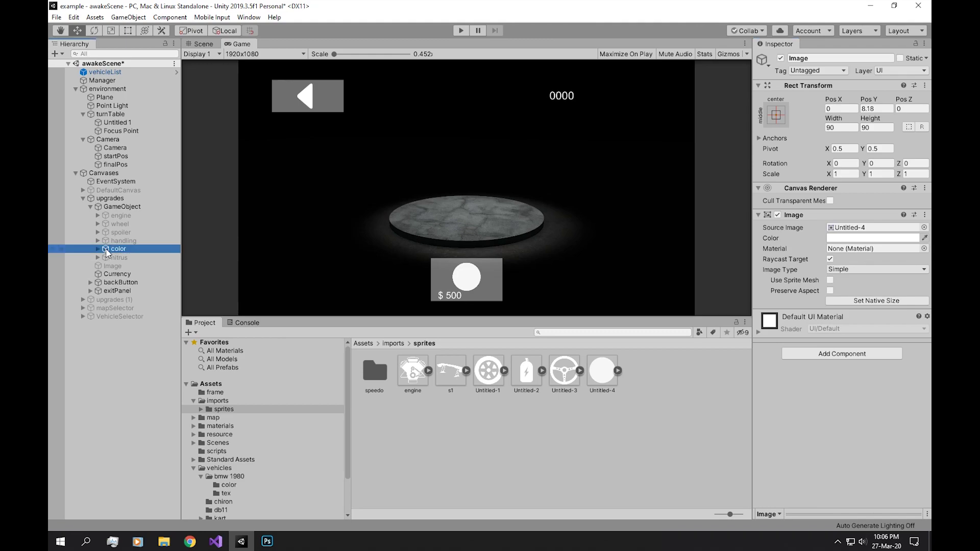
{"action": "left_click", "coordinate": [780, 57]}
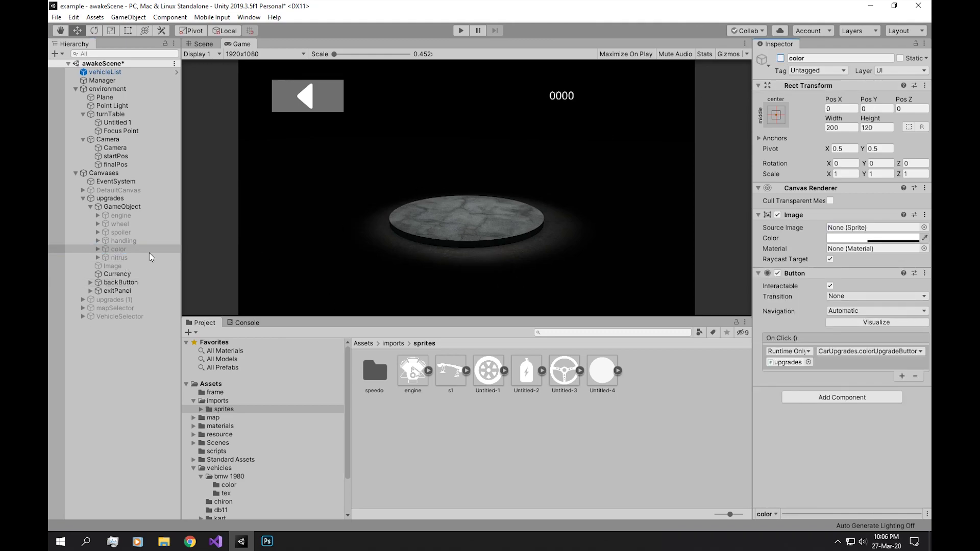
{"action": "left_click", "coordinate": [110, 199]}
{"action": "key", "text": "ctrl+p"}
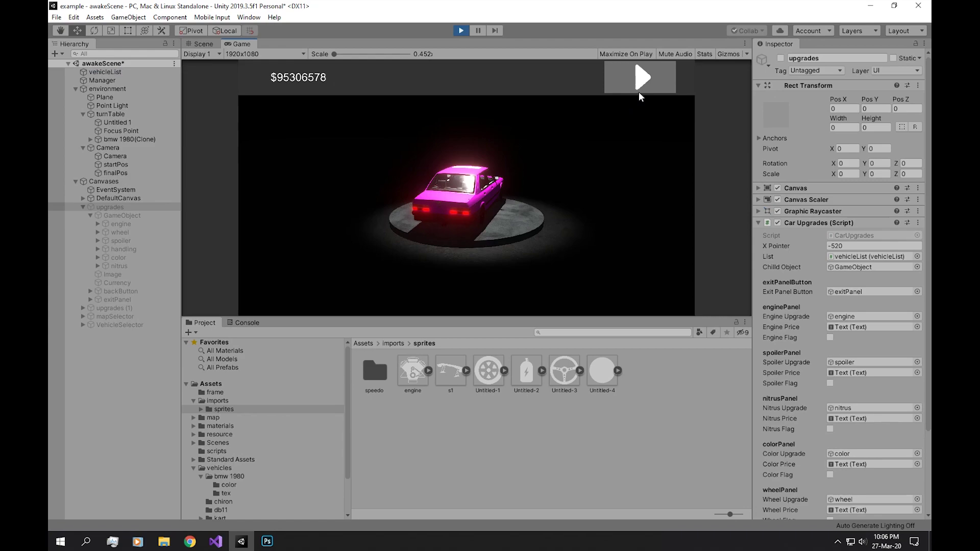
Step: Check the colour upgrades show three white circles marked selected and owned, then stop play
{"action": "left_click", "coordinate": [659, 240]}
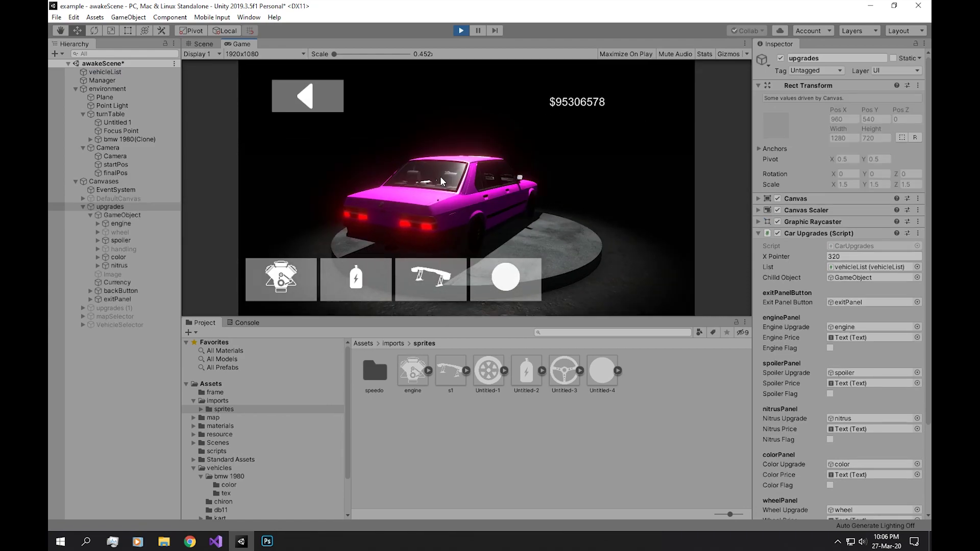
{"action": "left_click", "coordinate": [504, 279]}
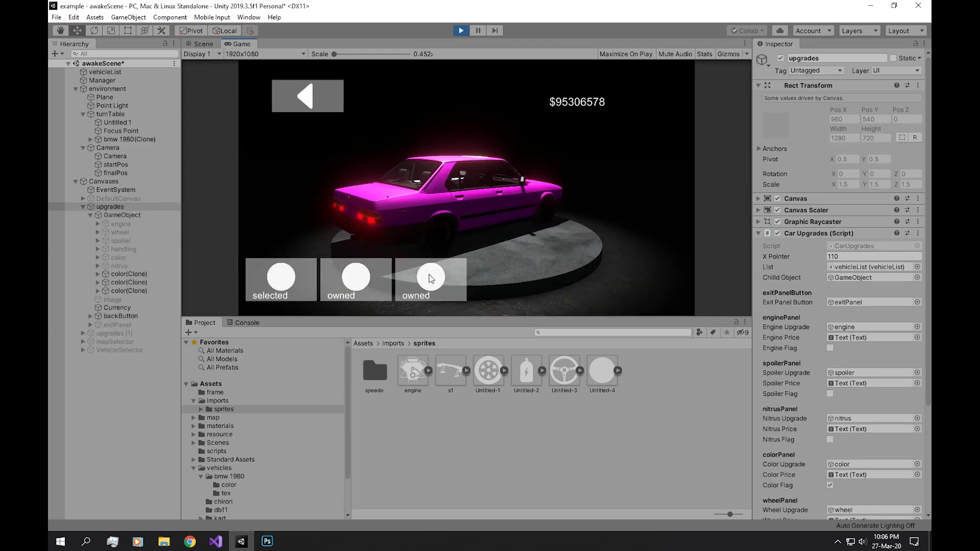
{"action": "left_click", "coordinate": [335, 108]}
{"action": "left_click", "coordinate": [494, 281]}
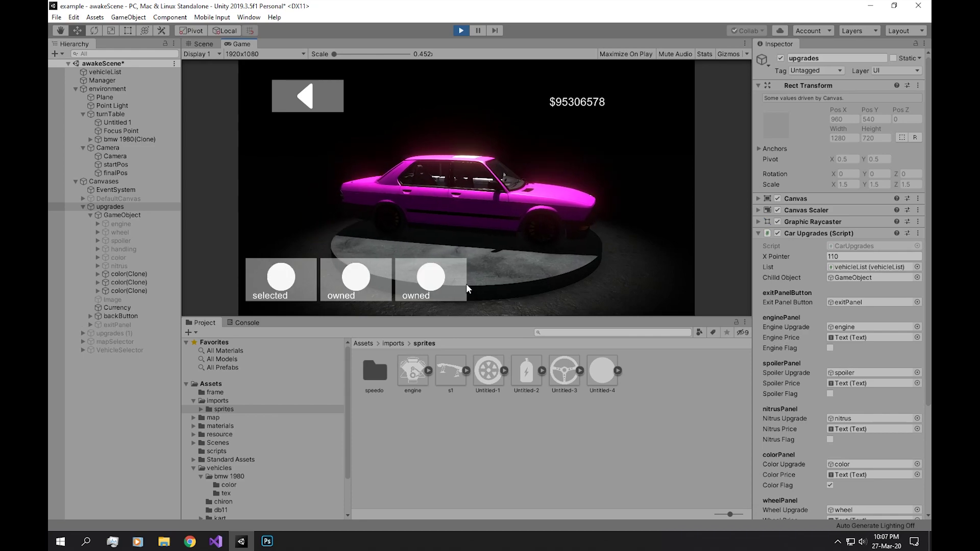
{"action": "key", "text": "ctrl+p"}
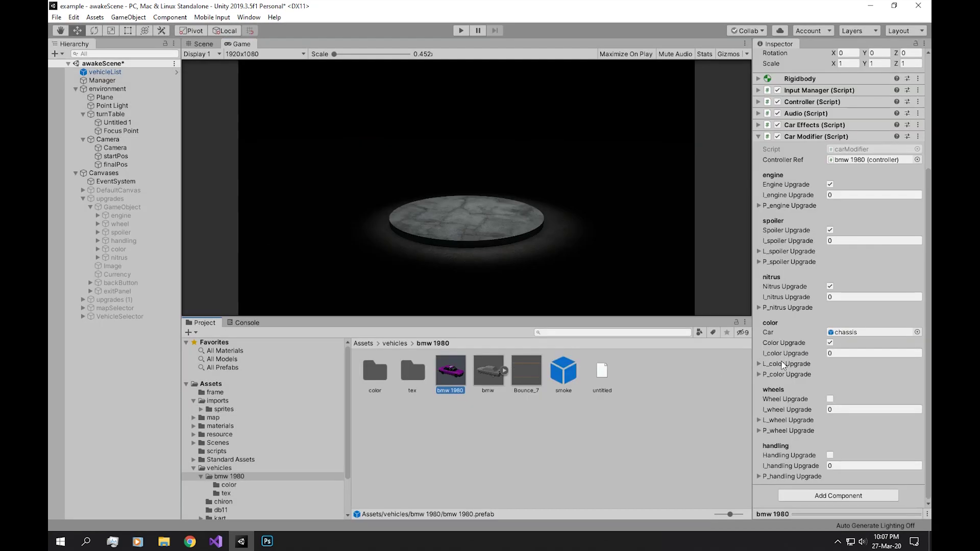
Step: Give bmw 1980 six colour materials and six prices: 0, 10, 202, 200, 200, 200
{"action": "left_click", "coordinate": [782, 365]}
{"action": "scroll", "coordinate": [835, 357], "scroll_direction": "down", "scroll_amount": 1}
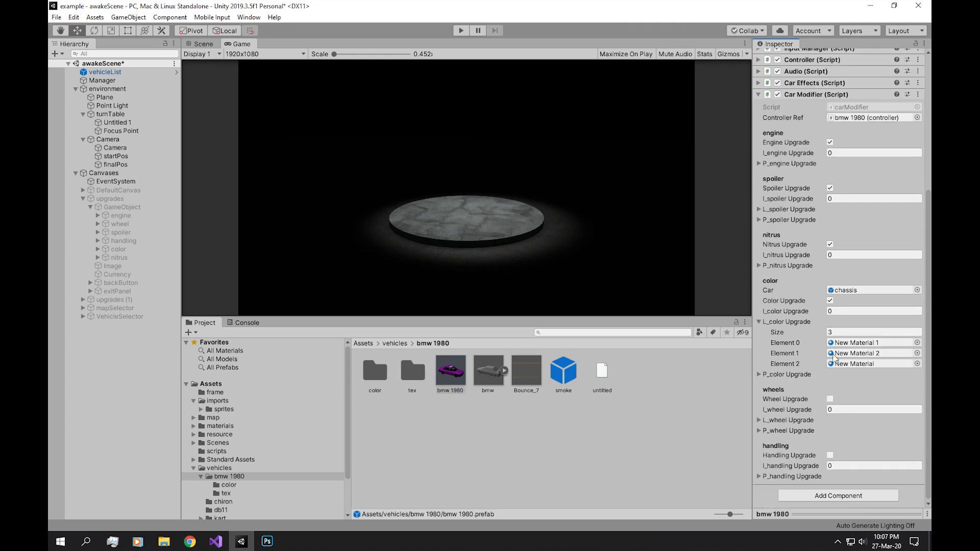
{"action": "left_click", "coordinate": [846, 331]}
{"action": "type", "text": "6"}
{"action": "key", "text": "Return"}
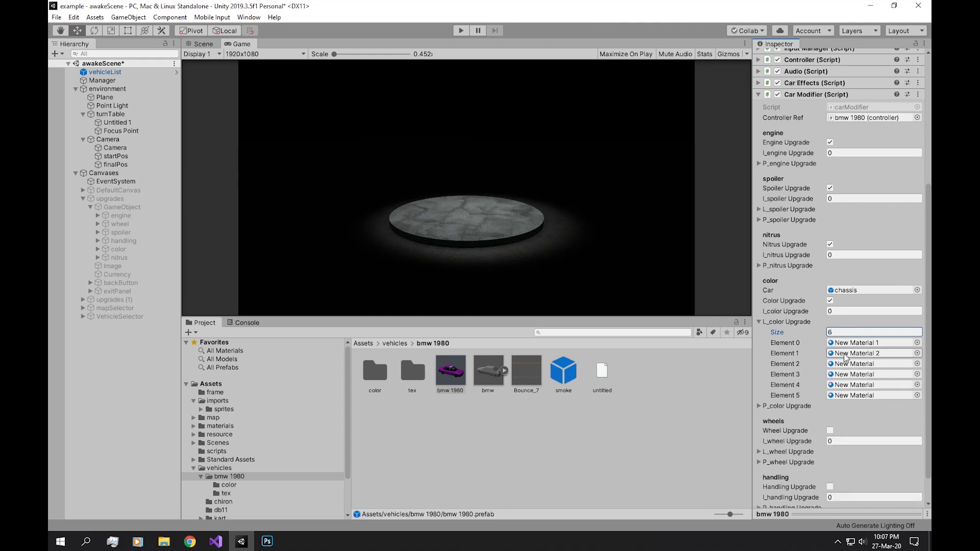
{"action": "left_click", "coordinate": [796, 406]}
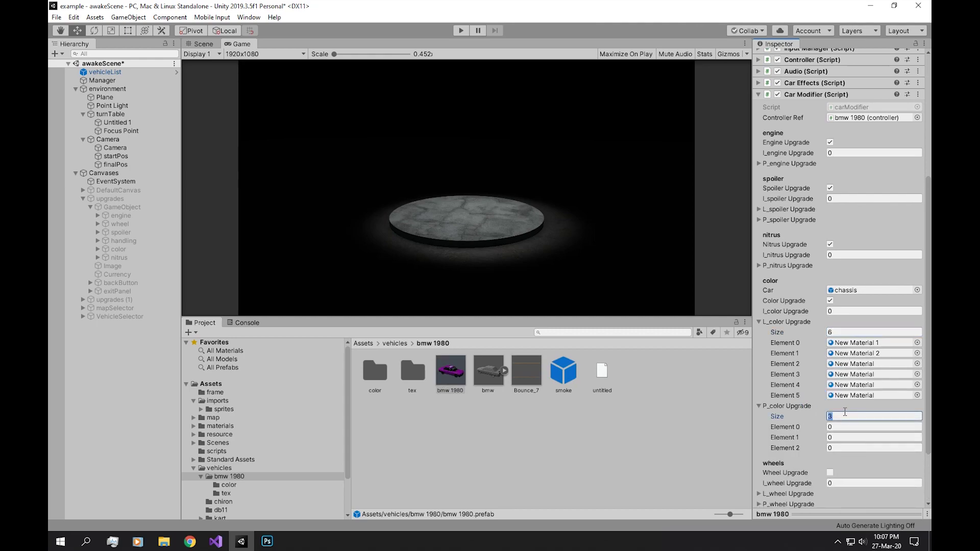
{"action": "type", "text": "6"}
{"action": "key", "text": "Return"}
{"action": "scroll", "coordinate": [839, 345], "scroll_direction": "down", "scroll_amount": 3}
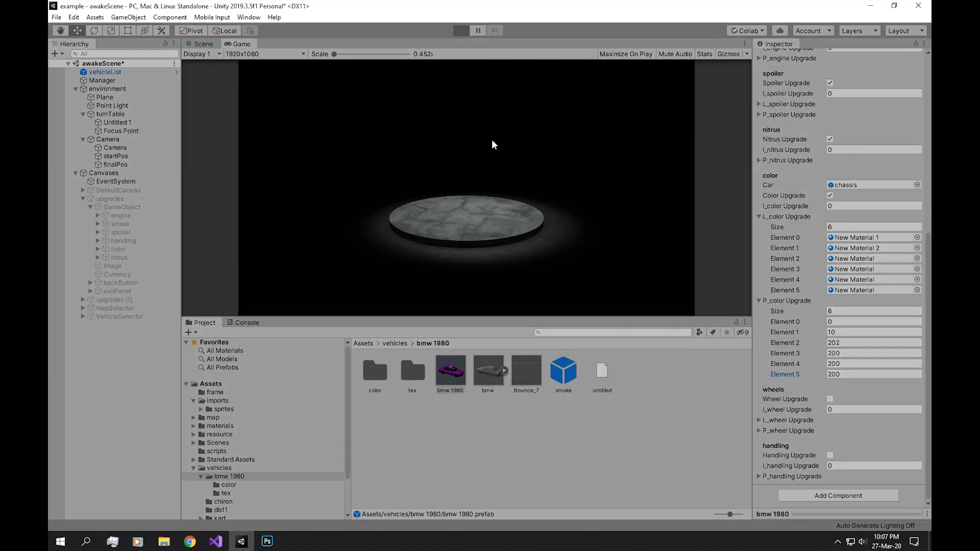
Step: In the running game, buy the last colour so the car turns yellow
{"action": "left_click", "coordinate": [656, 240]}
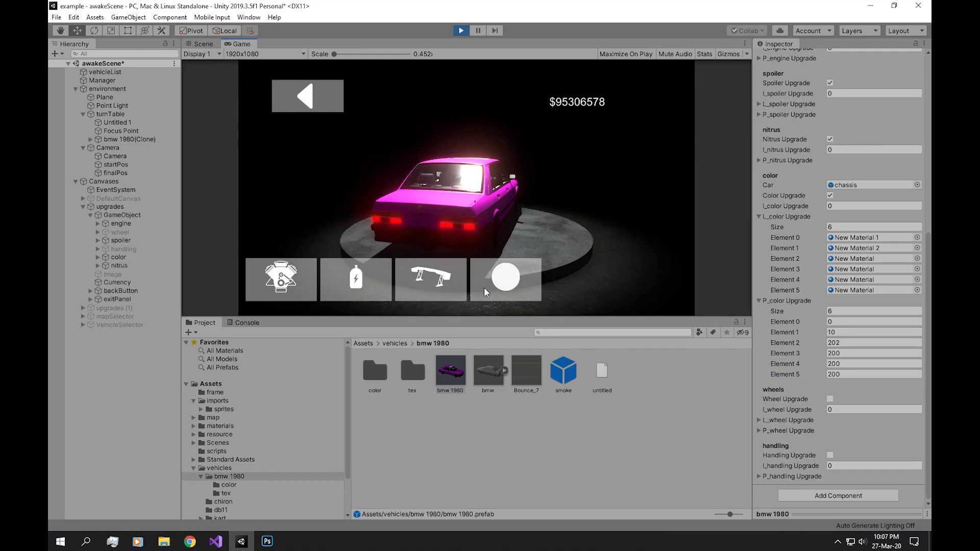
{"action": "left_click", "coordinate": [484, 292]}
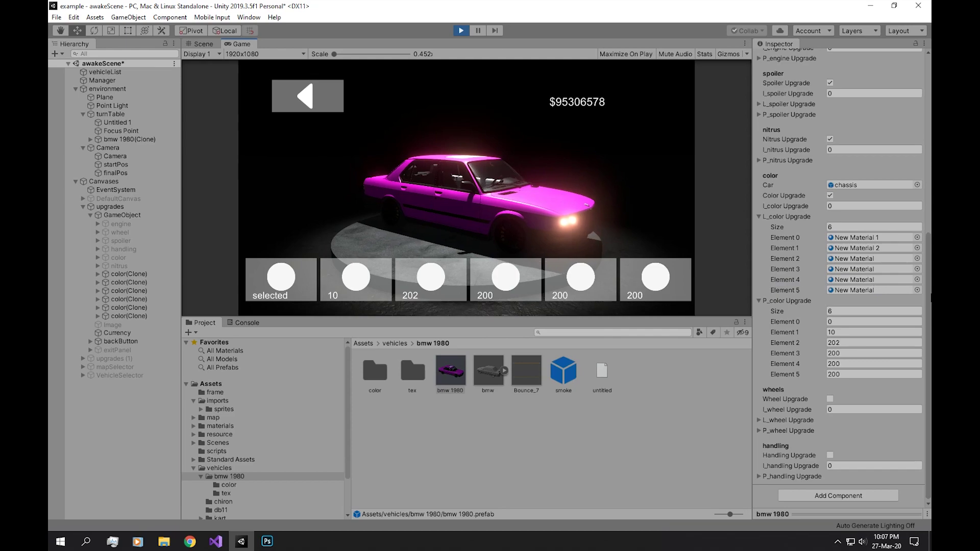
{"action": "left_click", "coordinate": [681, 290]}
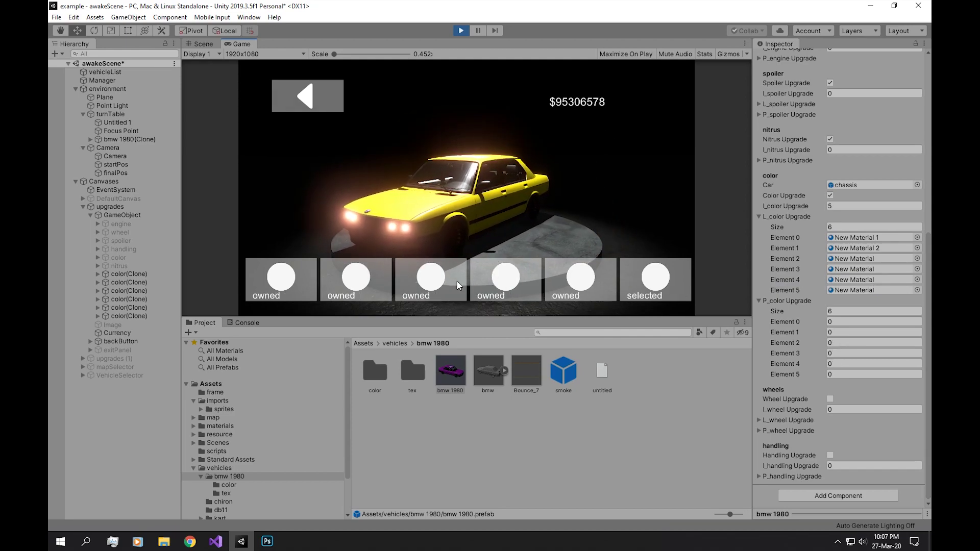
Step: View the spoiler upgrades, then confirm the car and load the superMarioMap track
{"action": "left_click", "coordinate": [635, 173]}
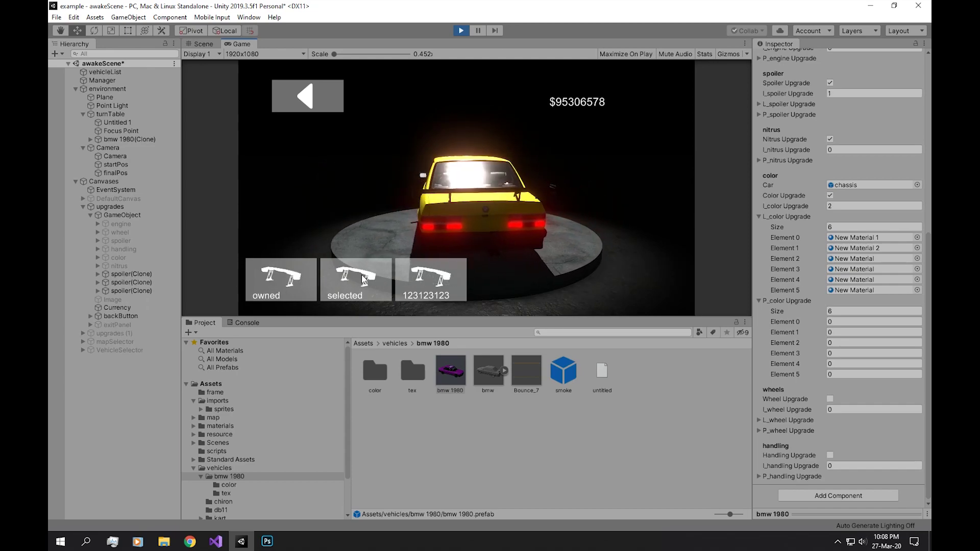
{"action": "left_click", "coordinate": [307, 96]}
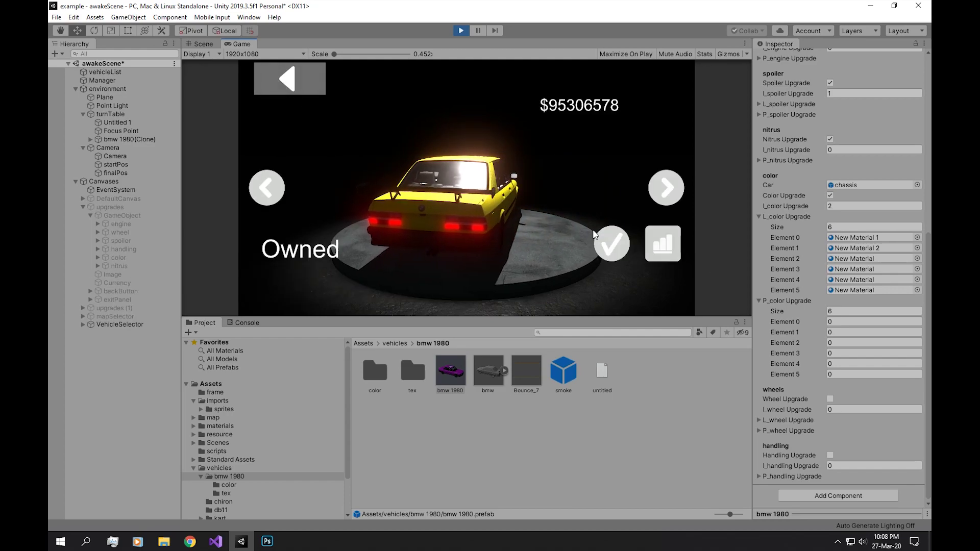
{"action": "left_click", "coordinate": [596, 235]}
{"action": "left_click", "coordinate": [374, 156]}
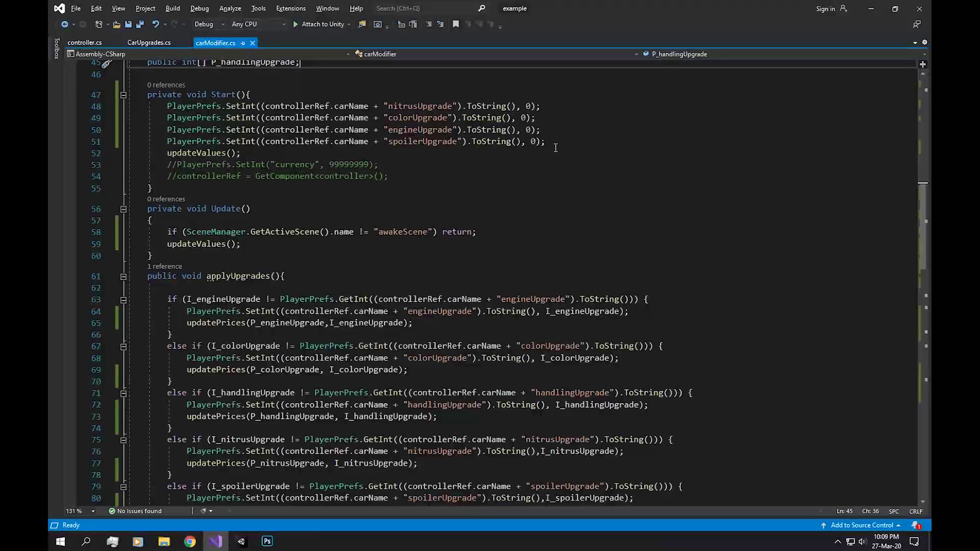
Step: Delete the four PlayerPrefs.SetInt upgrade reset lines from Start() and return to Unity
{"action": "left_click_drag", "start_coordinate": [151, 141], "coordinate": [151, 133]}
{"action": "left_click", "coordinate": [335, 141]}
{"action": "left_click_drag", "start_coordinate": [545, 141], "coordinate": [77, 111]}
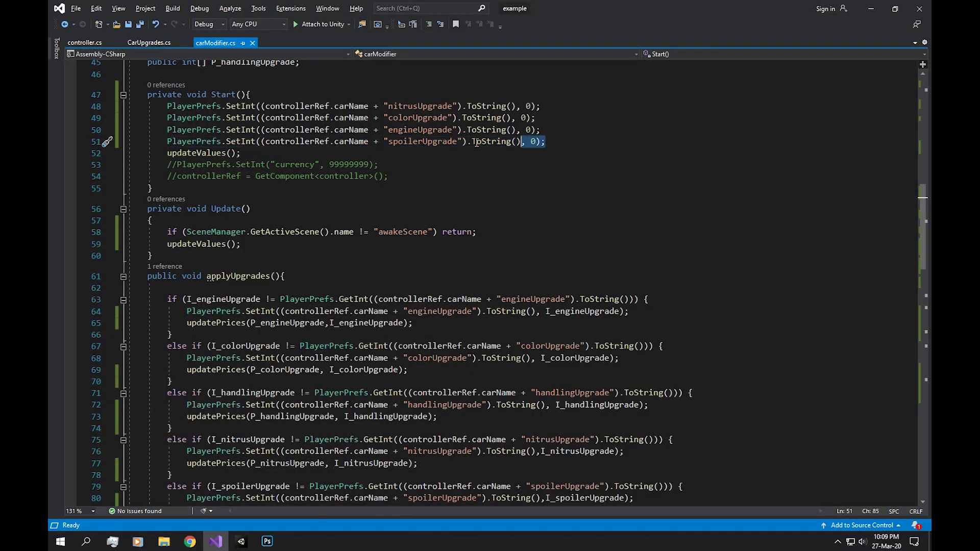
{"action": "mouse_move", "coordinate": [190, 142]}
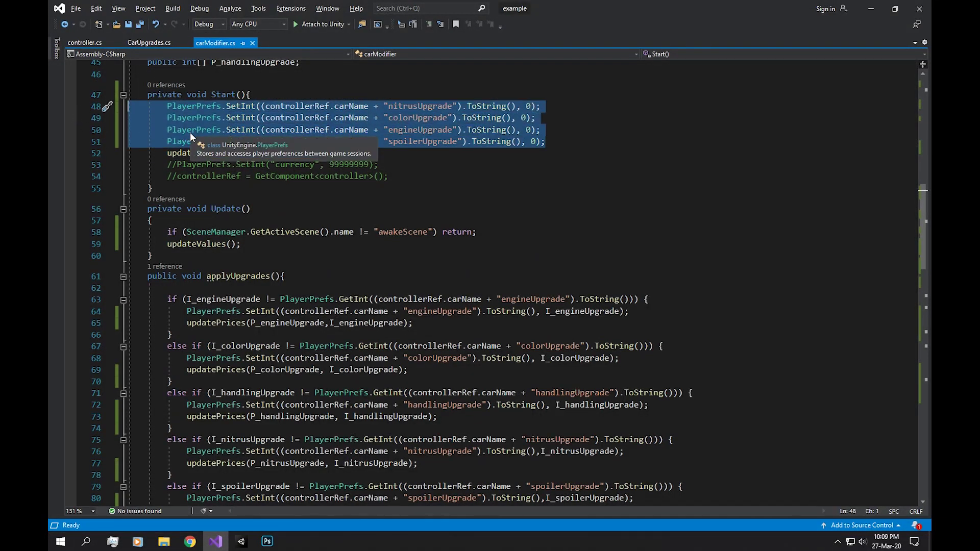
{"action": "key", "text": "Delete"}
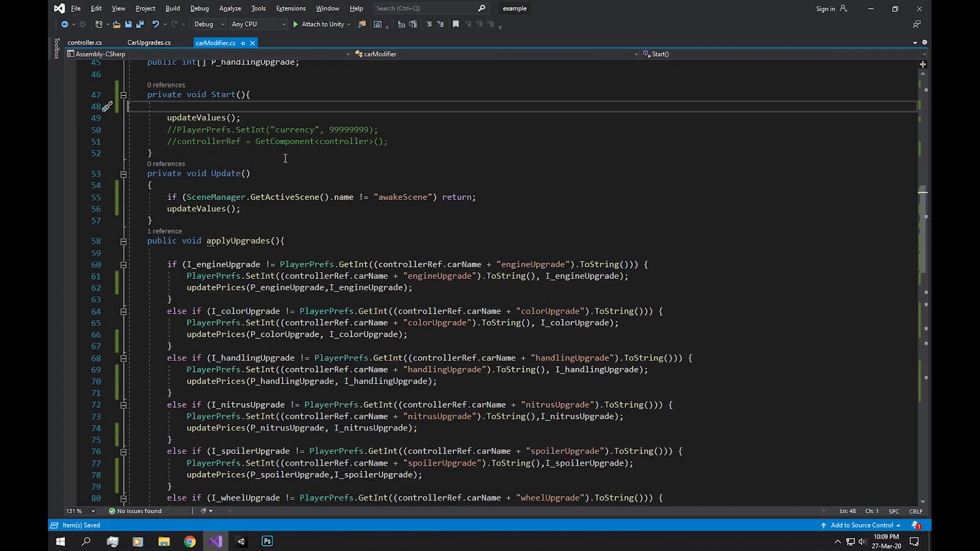
{"action": "key", "text": "alt+Tab"}
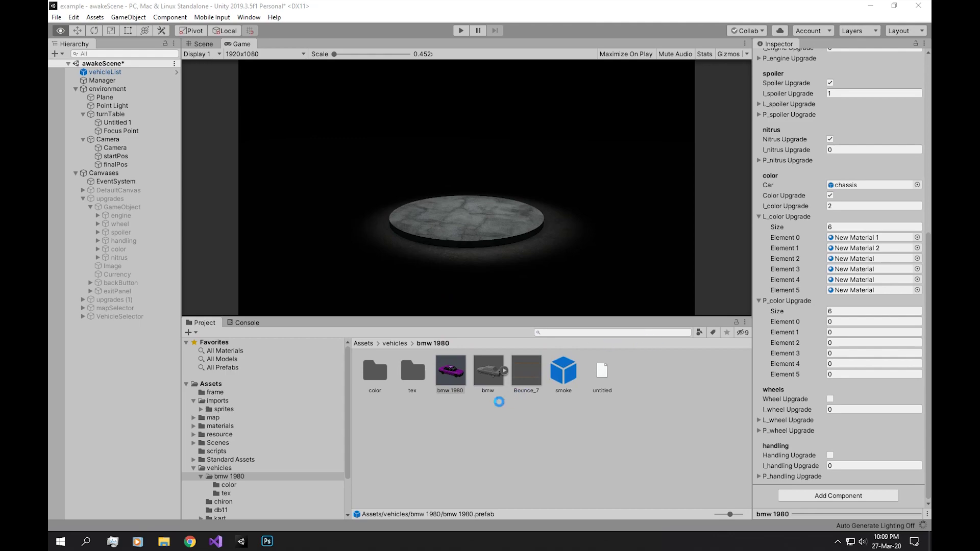
Step: Run the game again so the upgrade menu shows the pink car on the turntable
{"action": "left_click", "coordinate": [460, 30]}
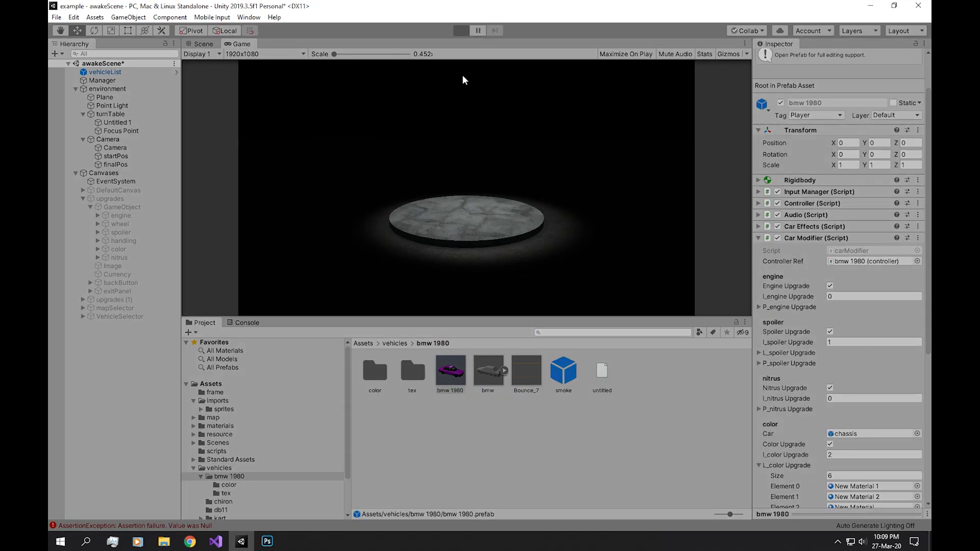
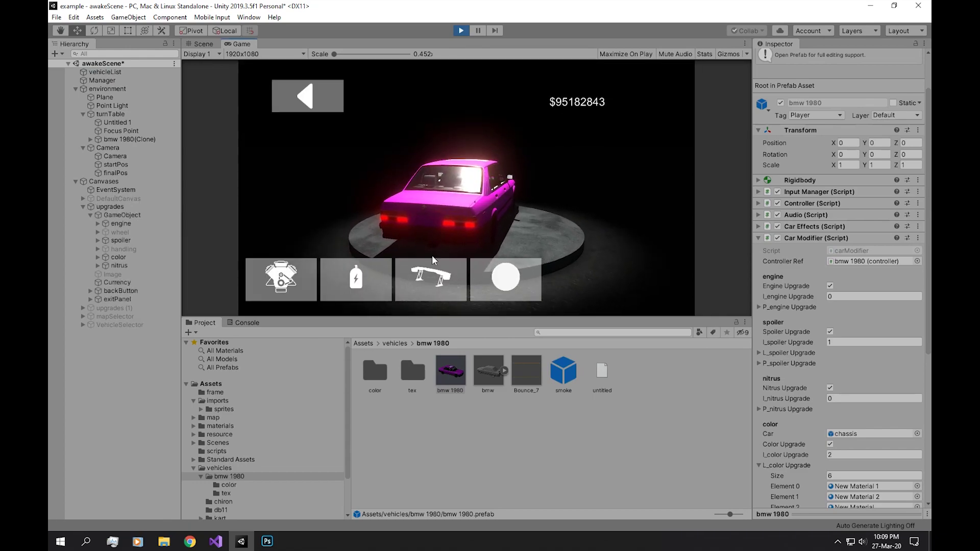
Step: Equip a rear spoiler on the yellow BMW 1980, then continue to the map selector
{"action": "left_click", "coordinate": [431, 279]}
{"action": "left_click", "coordinate": [348, 282]}
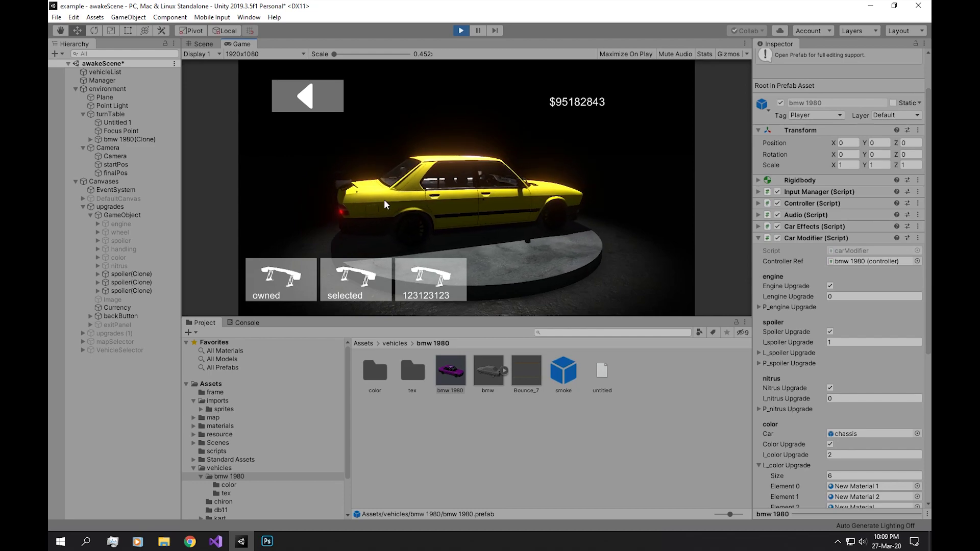
{"action": "left_click", "coordinate": [314, 96]}
{"action": "left_click", "coordinate": [596, 246]}
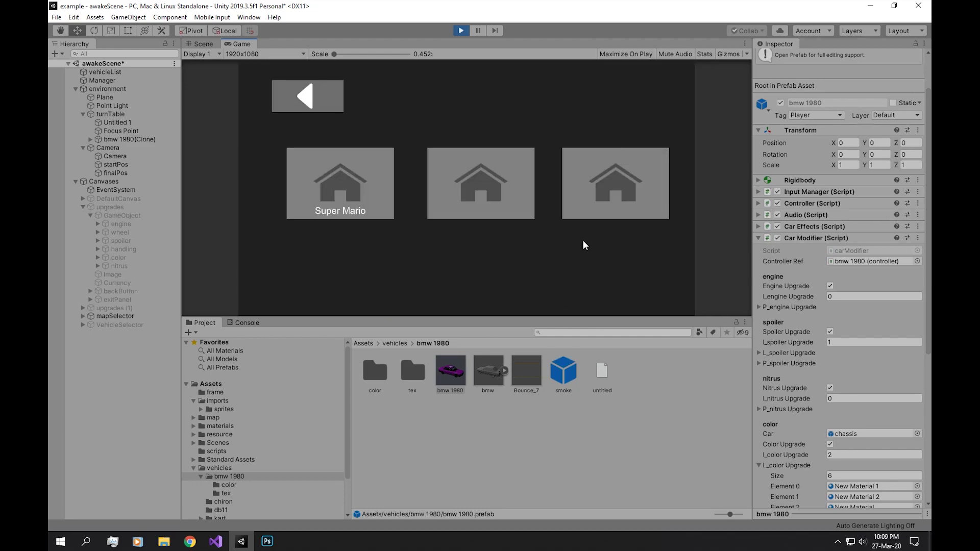
Step: Load the Super Mario map and drive the spoiler BMW through a left drift toward the Mario Kart arch
{"action": "left_click", "coordinate": [373, 188]}
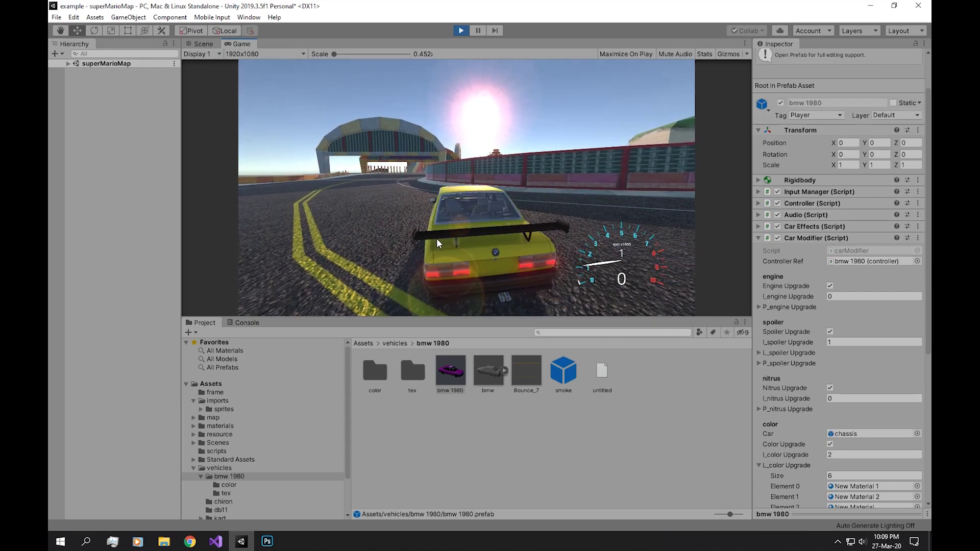
{"action": "key", "text": "w"}
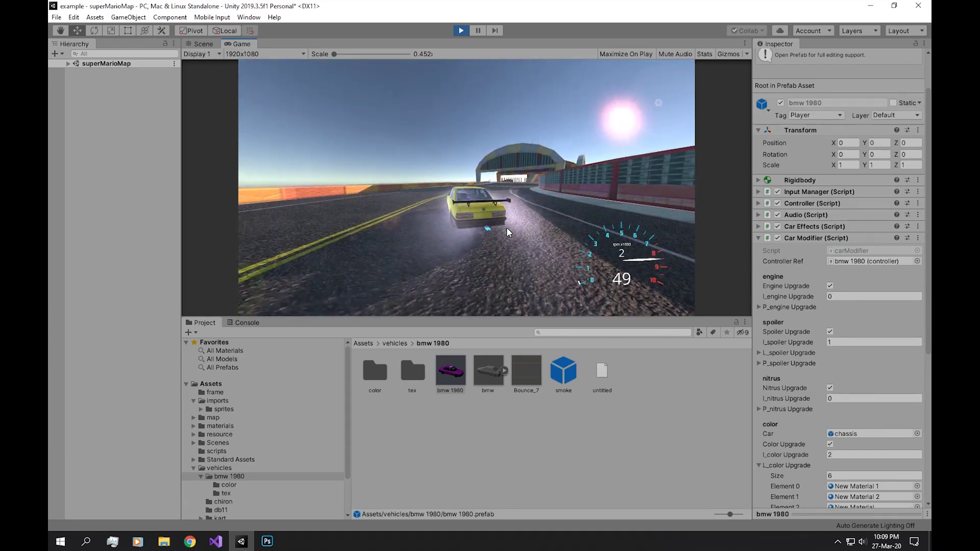
{"action": "key", "text": "a"}
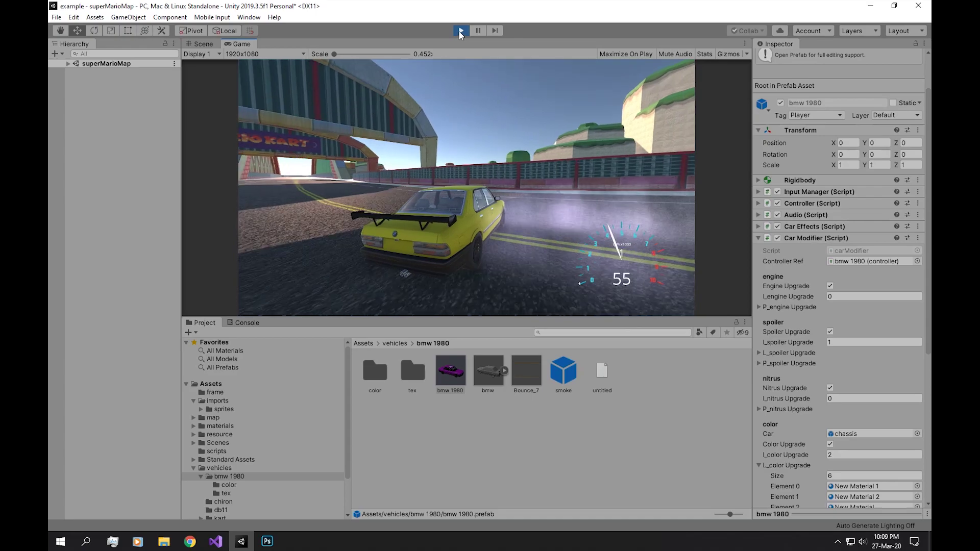
{"action": "key", "text": "w"}
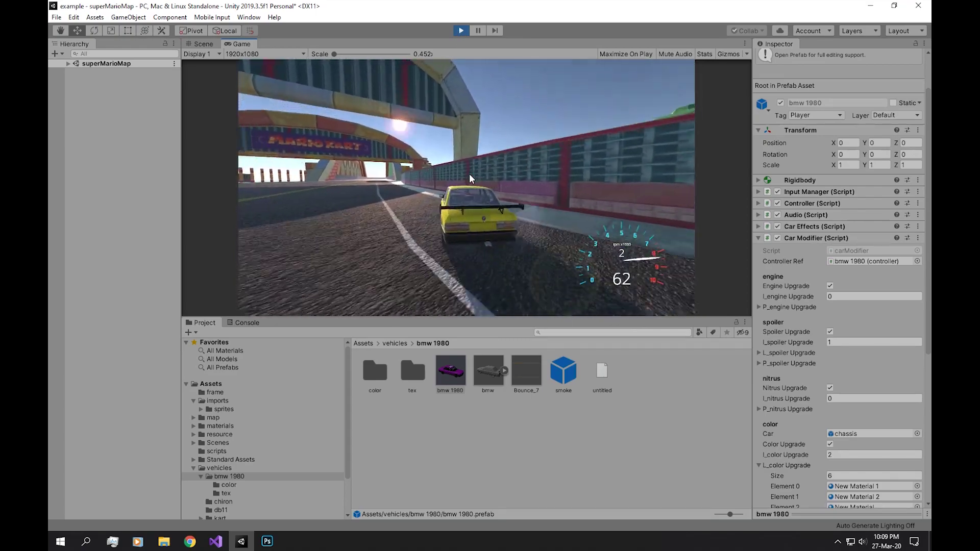
{"action": "key", "text": "w"}
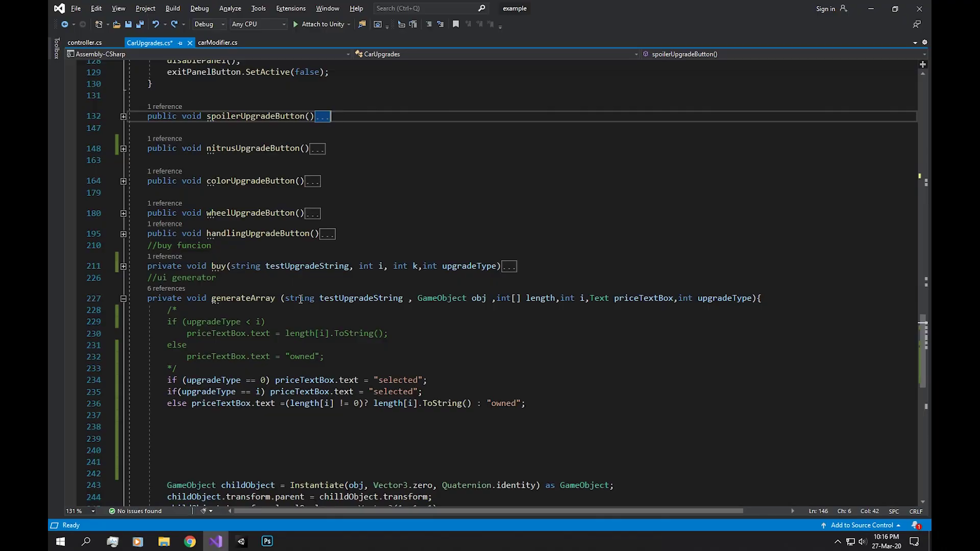
Step: Delete the blank lines and commented-out price code from generateArray, and save CarUpgrades.cs
{"action": "key", "text": "alt+Tab"}
{"action": "left_click_drag", "start_coordinate": [295, 298], "coordinate": [786, 304]}
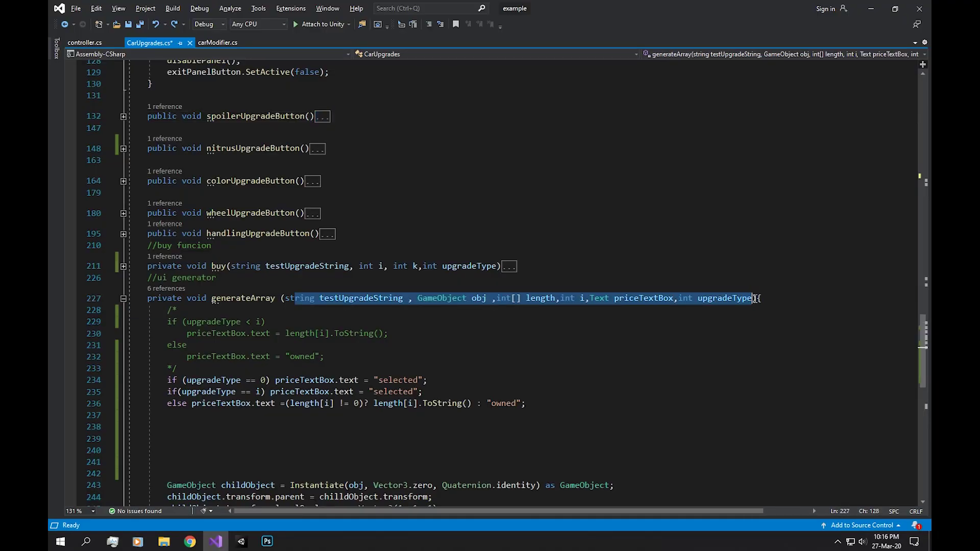
{"action": "key", "text": "BackSpace"}
{"action": "key", "text": "BackSpace"}
{"action": "key", "text": "BackSpace"}
{"action": "scroll", "coordinate": [490, 276], "scroll_direction": "down", "scroll_amount": 5}
{"action": "left_click_drag", "start_coordinate": [176, 194], "coordinate": [48, 136]}
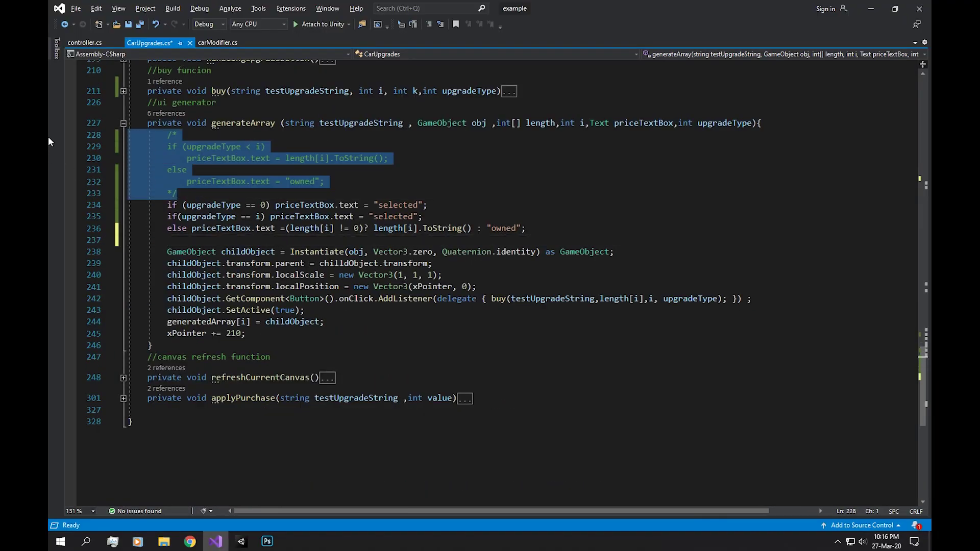
{"action": "key", "text": "Delete"}
{"action": "left_click", "coordinate": [527, 203]}
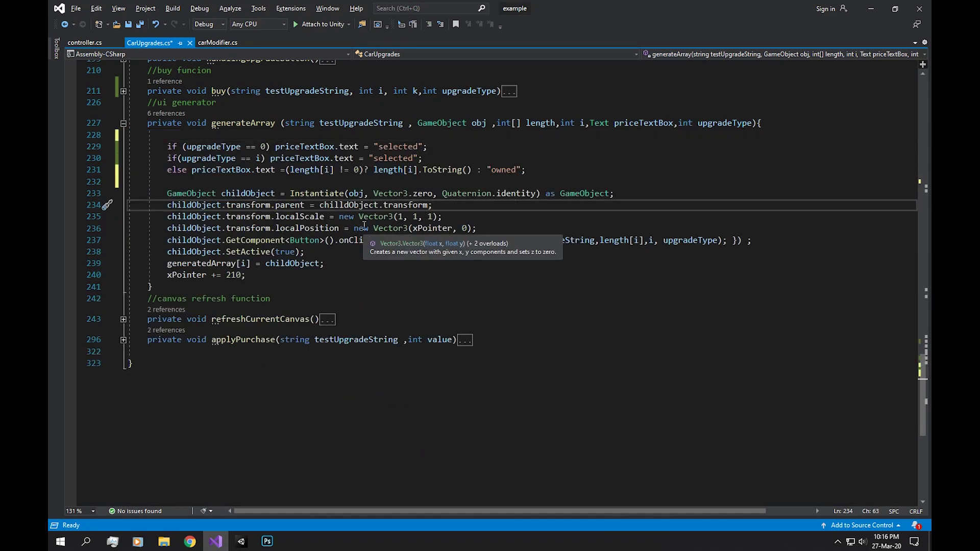
{"action": "key", "text": "ctrl+s"}
Step: Fold the generateArray and engineUpgradeButton function bodies and return to Unity
{"action": "key", "text": "ctrl+m"}
{"action": "key", "text": "ctrl+m"}
{"action": "scroll", "coordinate": [333, 285], "scroll_direction": "up", "scroll_amount": 4}
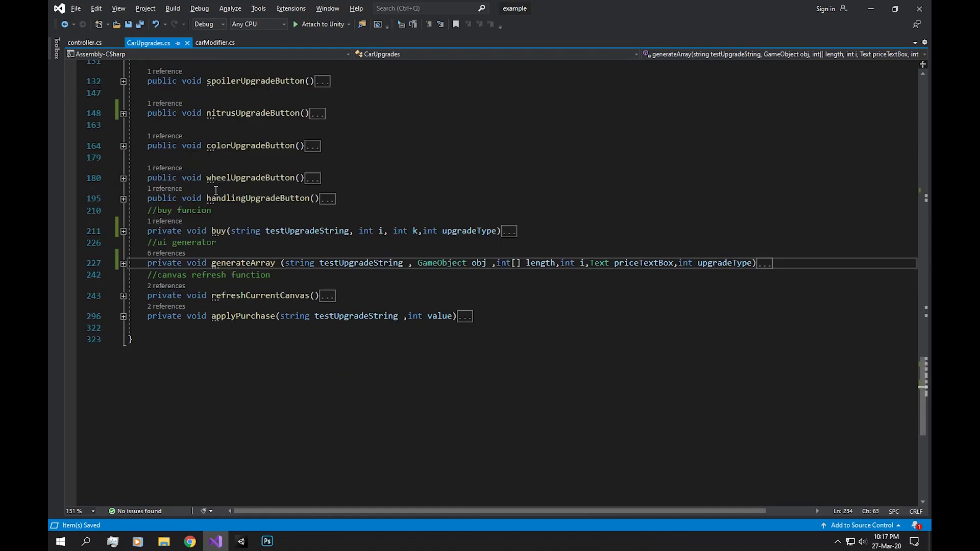
{"action": "scroll", "coordinate": [230, 229], "scroll_direction": "up", "scroll_amount": 8}
{"action": "scroll", "coordinate": [153, 199], "scroll_direction": "up", "scroll_amount": 2}
{"action": "left_click", "coordinate": [122, 188]}
{"action": "scroll", "coordinate": [130, 188], "scroll_direction": "up", "scroll_amount": 6}
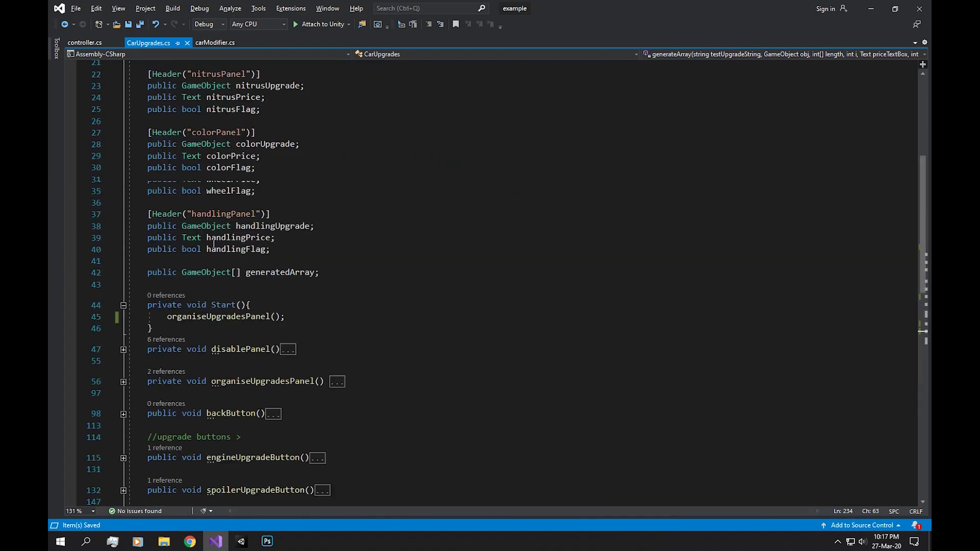
{"action": "scroll", "coordinate": [130, 189], "scroll_direction": "up", "scroll_amount": 4}
{"action": "scroll", "coordinate": [279, 285], "scroll_direction": "down", "scroll_amount": 5}
{"action": "scroll", "coordinate": [279, 285], "scroll_direction": "down", "scroll_amount": 7}
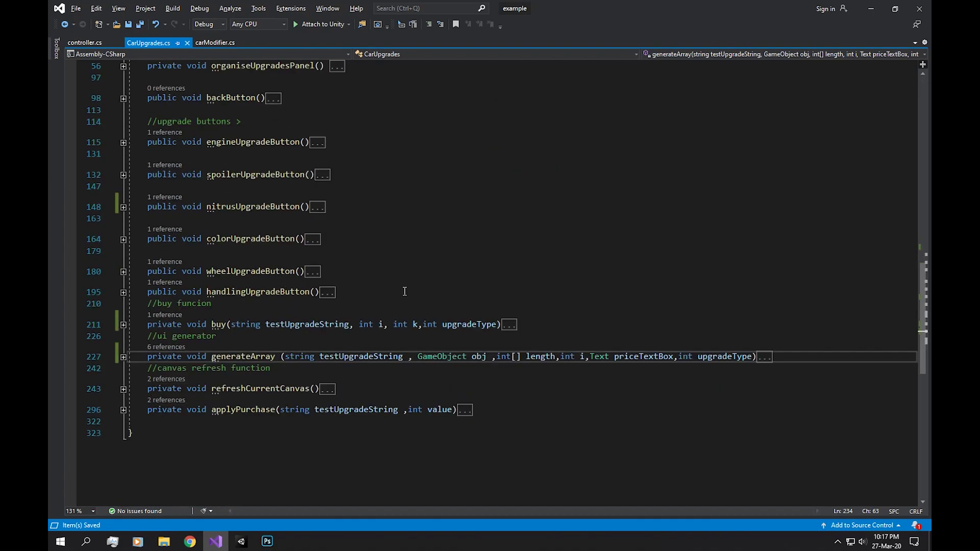
{"action": "key", "text": "alt+Tab"}
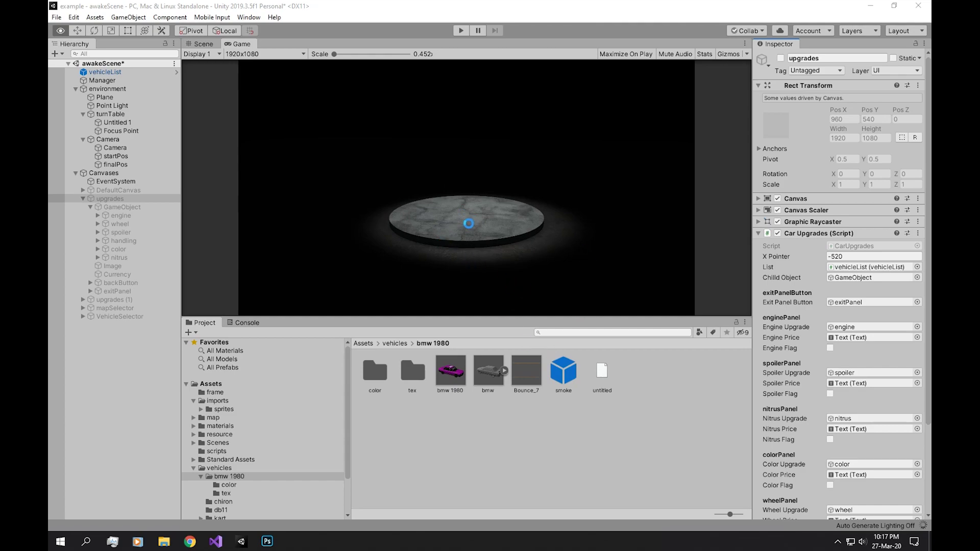
Step: Collapse the Car Upgrades (Script) component in the Inspector
{"action": "left_click", "coordinate": [759, 234]}
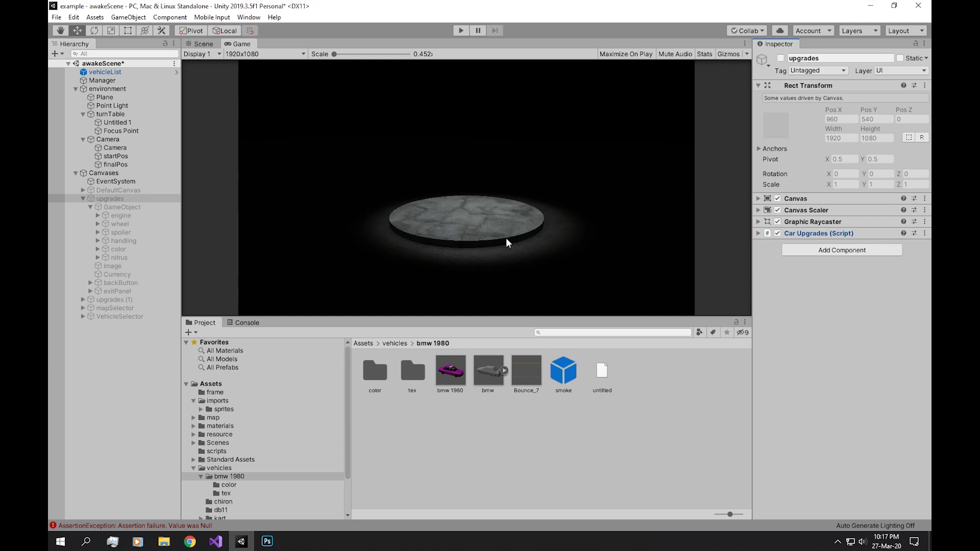